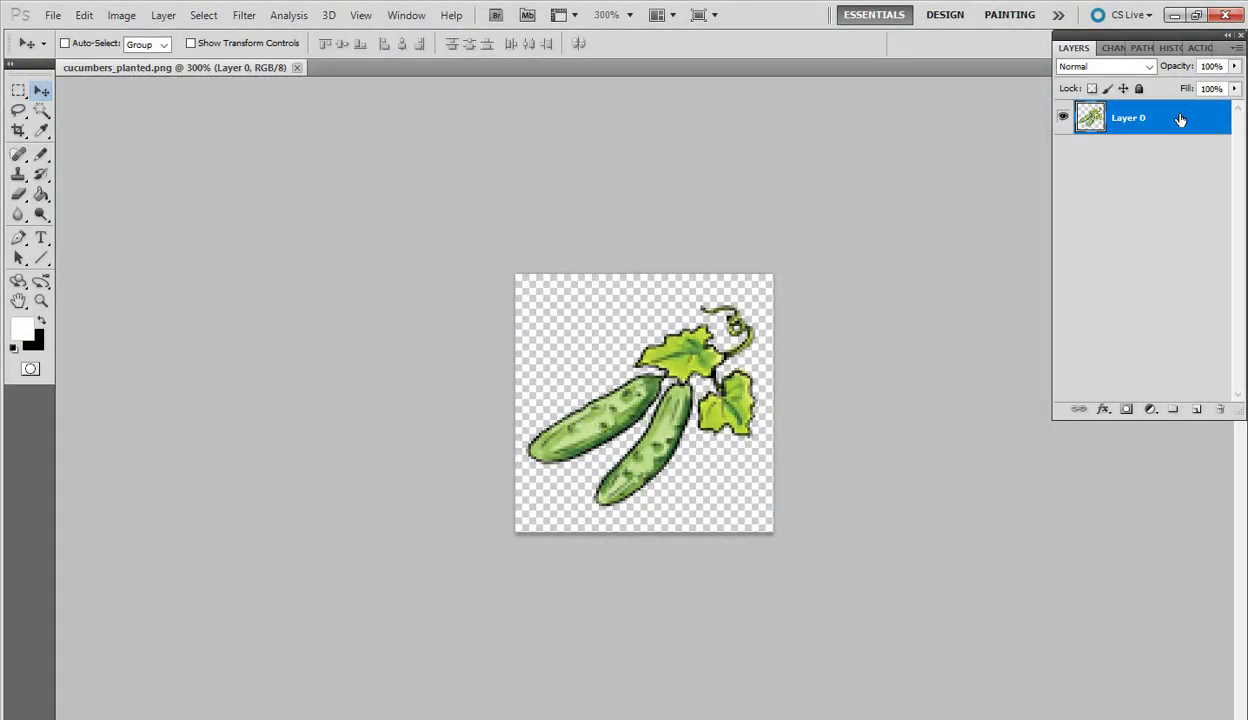
# Duplicate the cucumber layer and scale both layers together to about 79% of their size.
pyautogui.hotkey('ctrl', 'j')
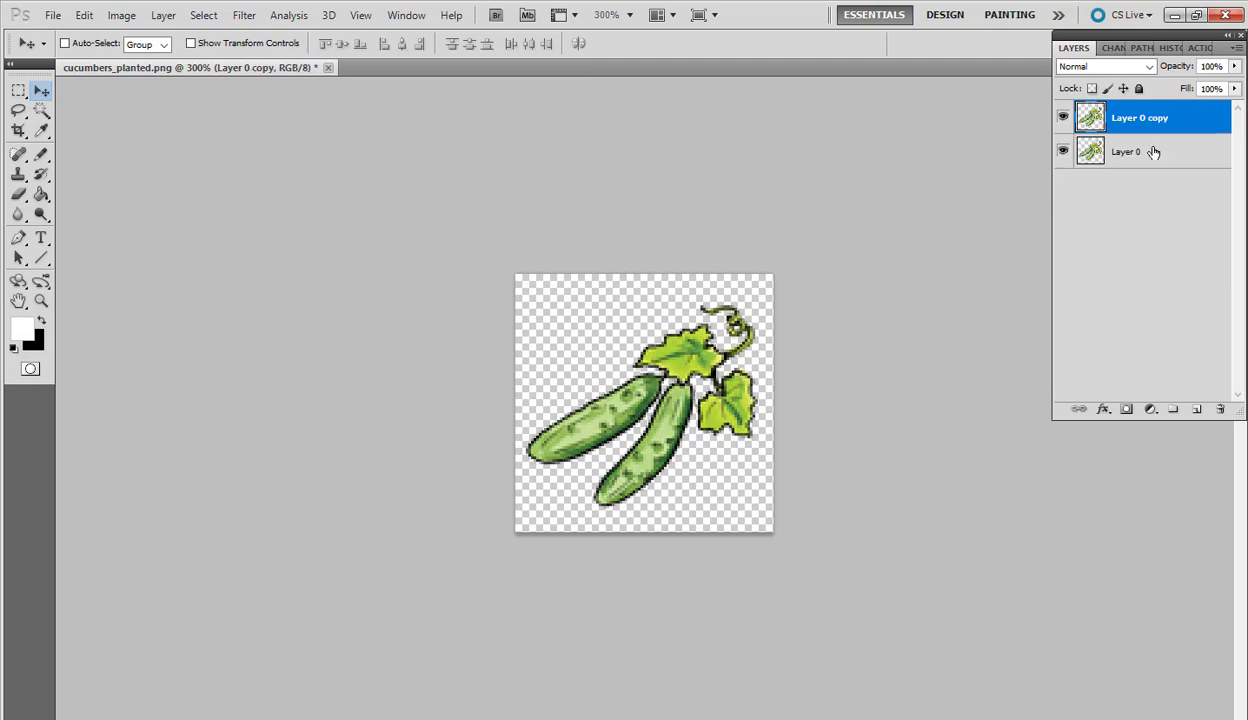
pyautogui.keyDown('ctrl'); pyautogui.click(1153, 152); pyautogui.keyUp('ctrl')
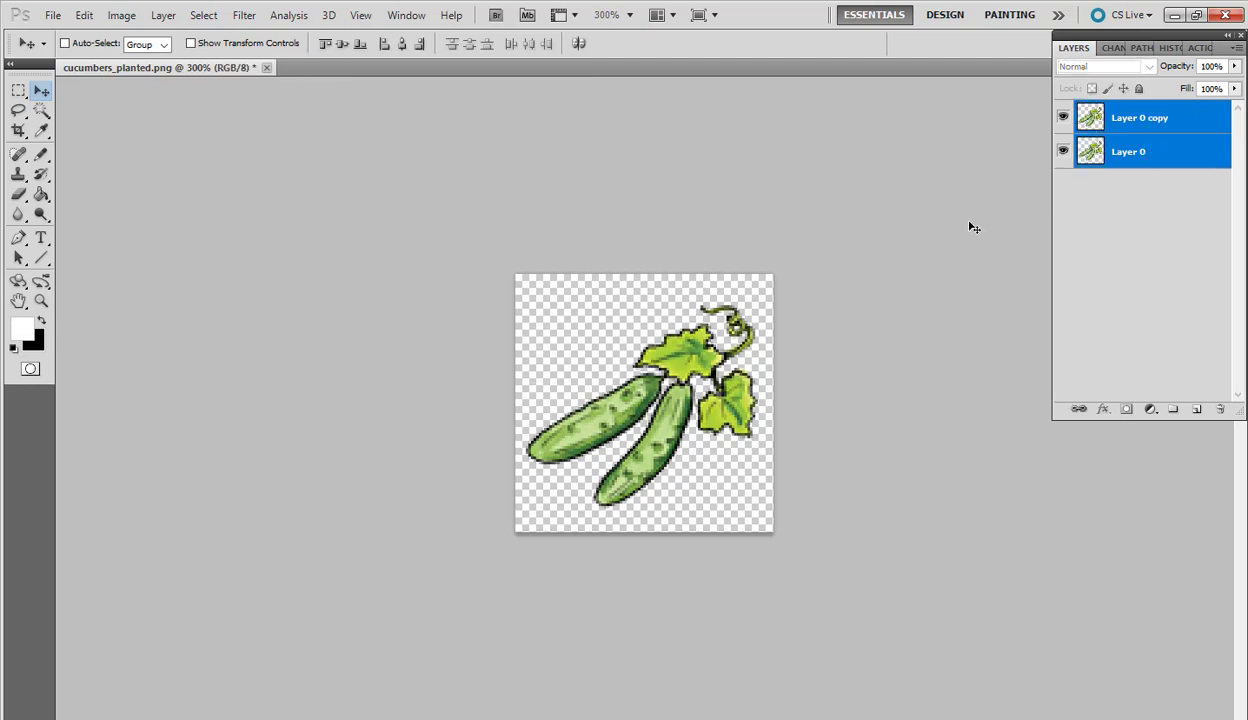
pyautogui.hotkey('ctrl', 't')
pyautogui.moveTo(749, 500); pyautogui.dragTo(701, 458)
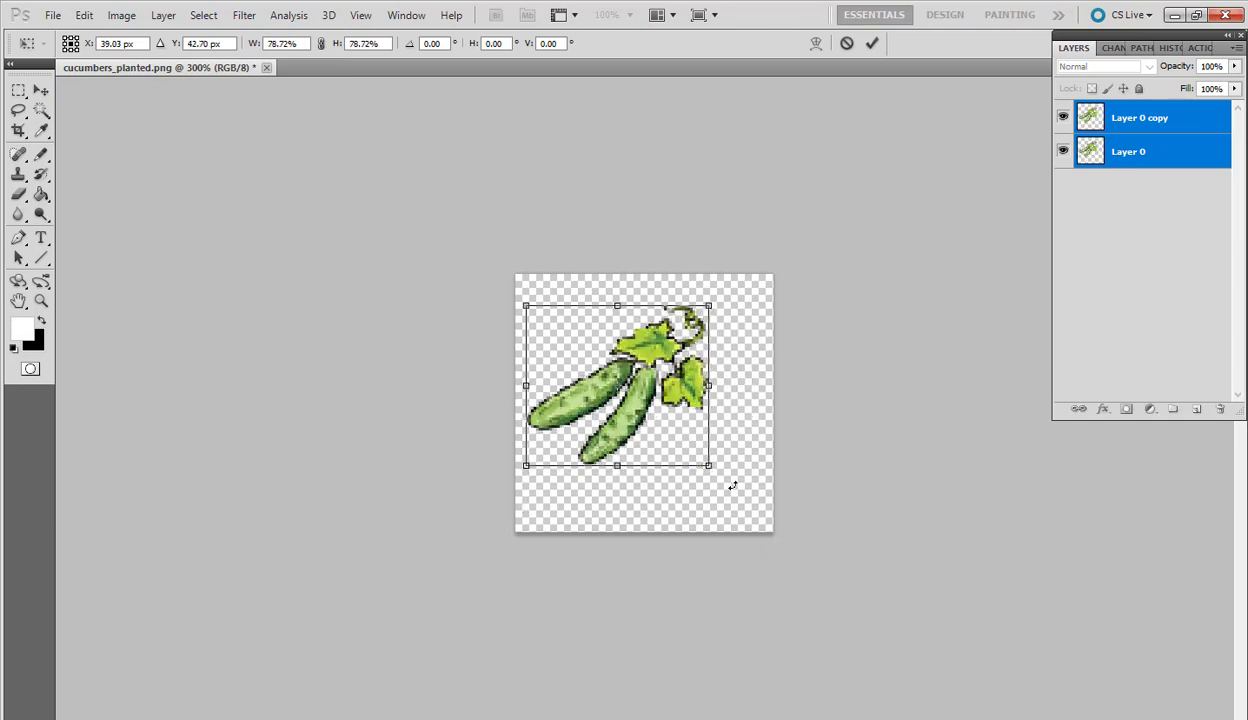
pyautogui.press('Return')
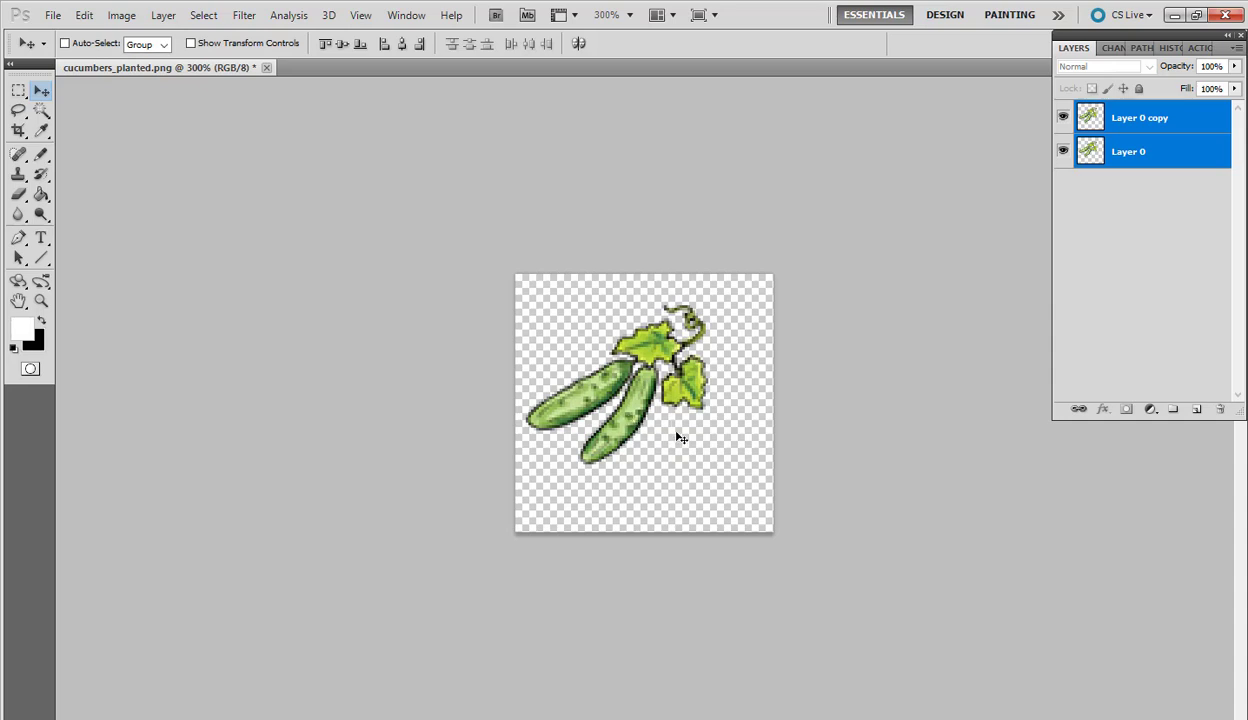
pyautogui.hotkey('ctrl', 't')
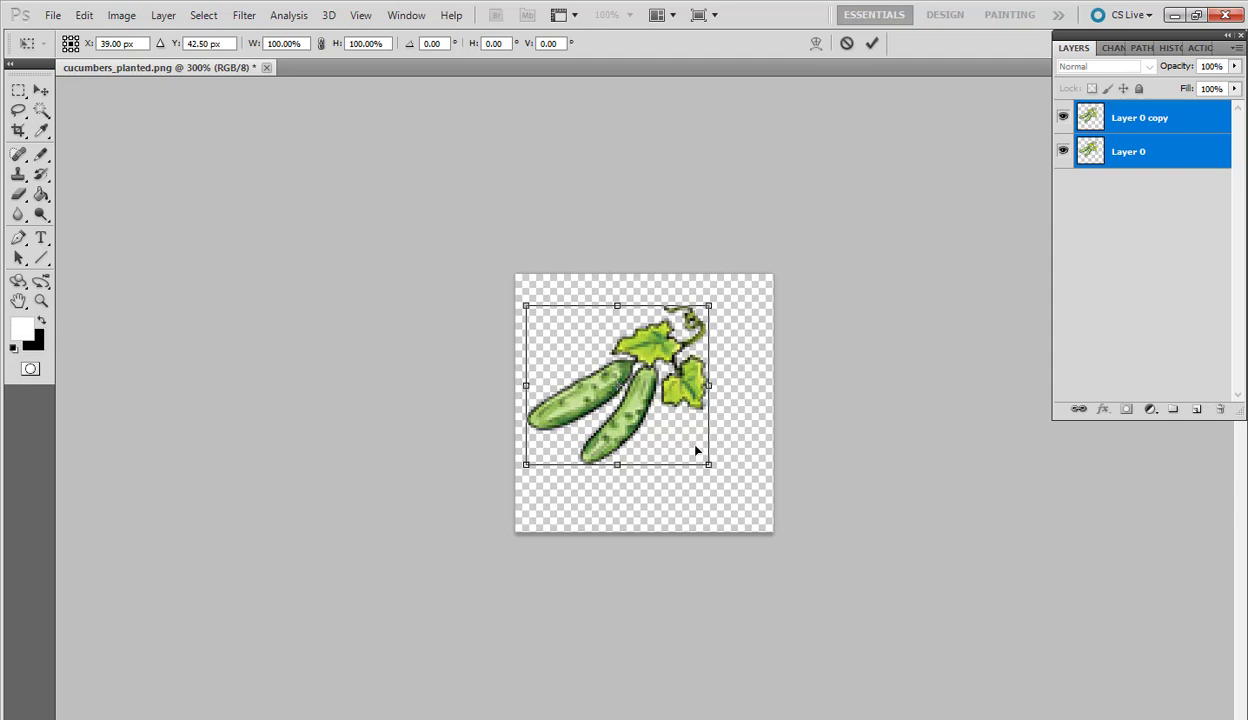
pyautogui.press('Return')
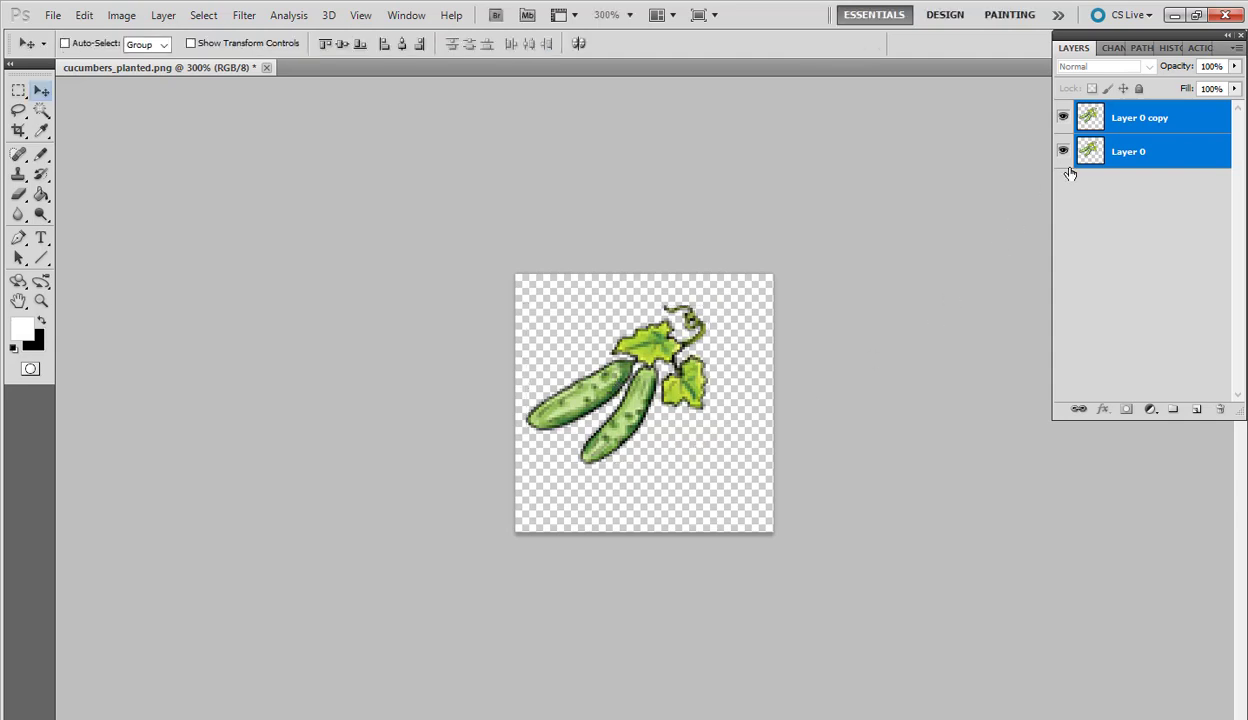
# Move the copied cucumbers to the canvas's lower right and the original cucumbers to its upper left so they no longer overlap.
pyautogui.click(1140, 128)
pyautogui.moveTo(630, 441); pyautogui.dragTo(675, 489)
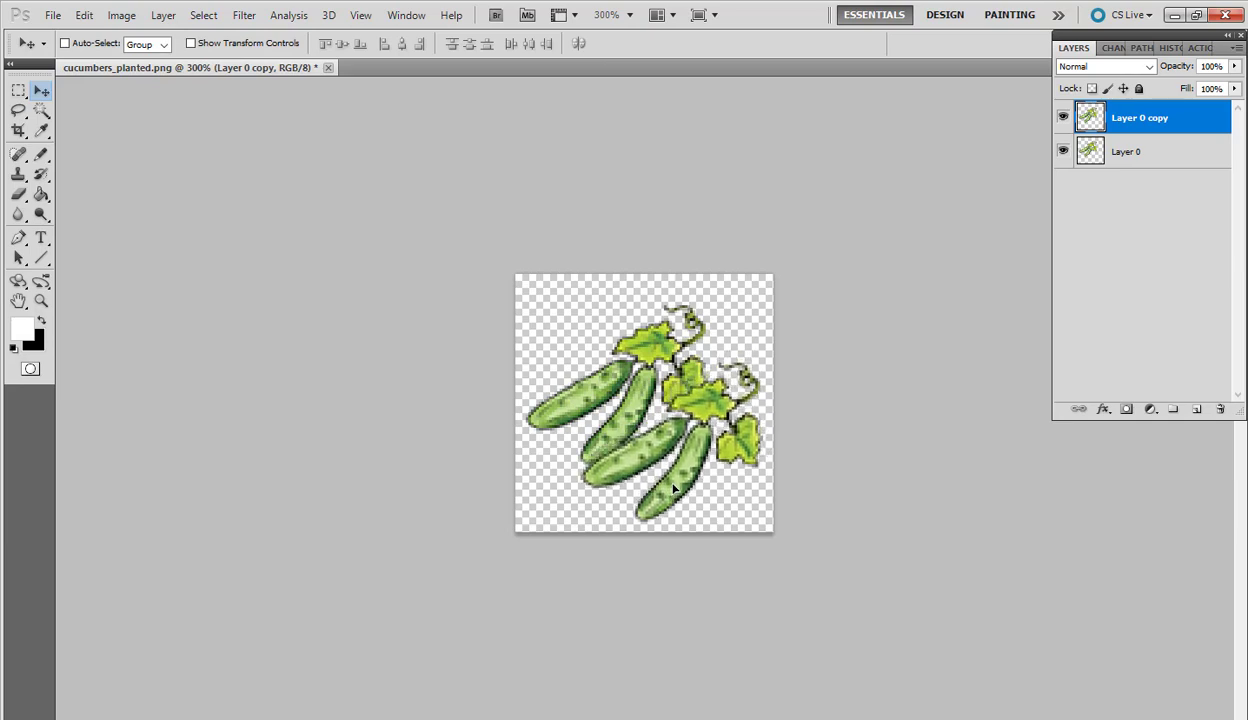
pyautogui.click(1140, 158)
pyautogui.moveTo(621, 419); pyautogui.dragTo(605, 388)
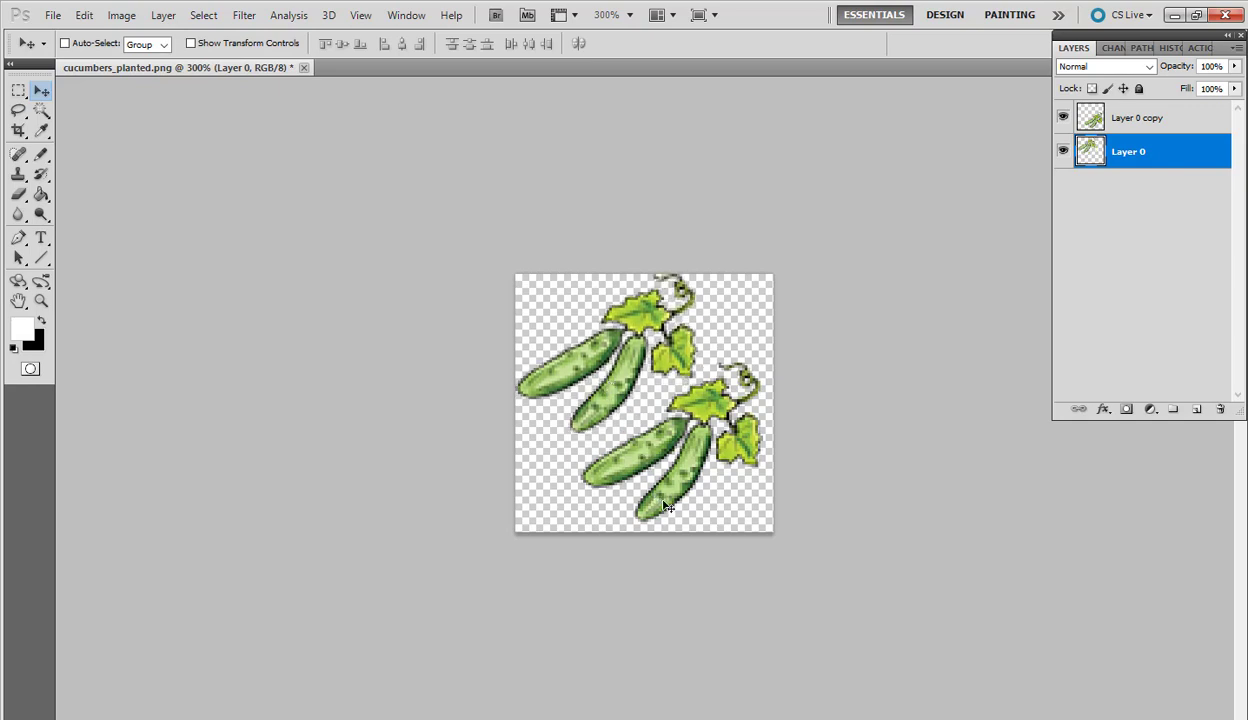
pyautogui.click(1131, 117)
pyautogui.moveTo(671, 477); pyautogui.dragTo(686, 481)
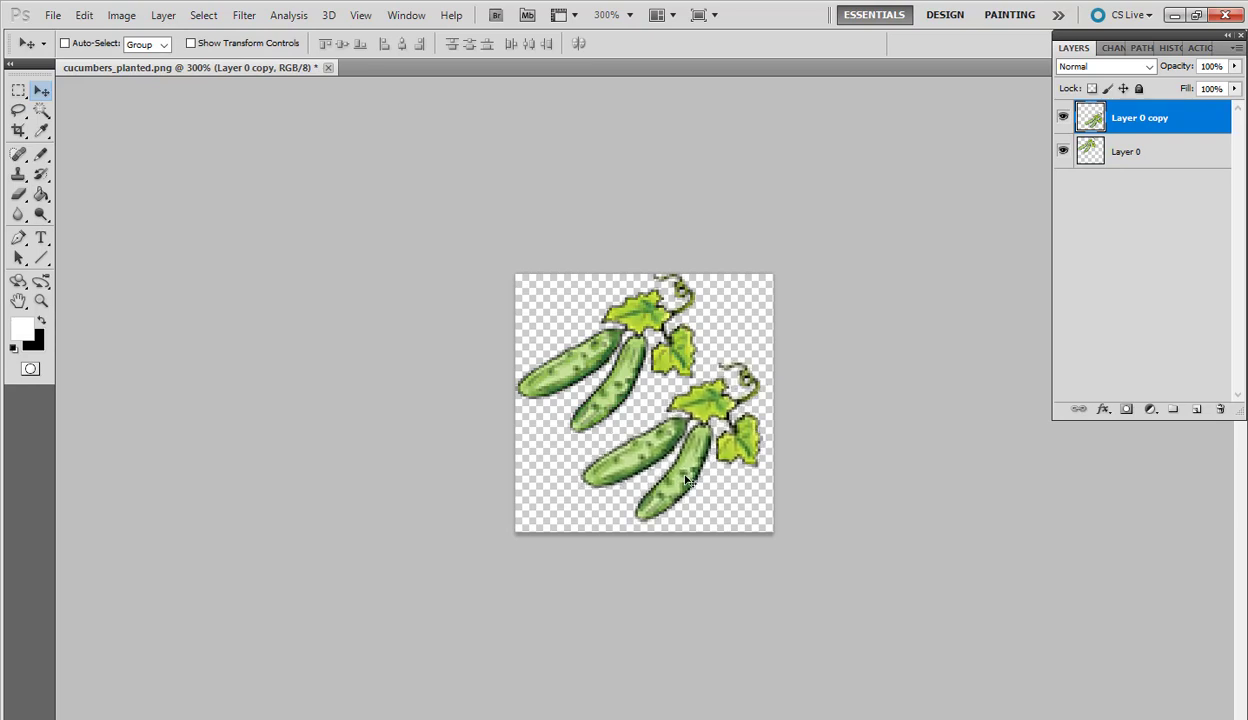
# Save the image for web as a PNG-8, overwriting cucumbers_planted.png in the veggies folder.
pyautogui.click(56, 16)
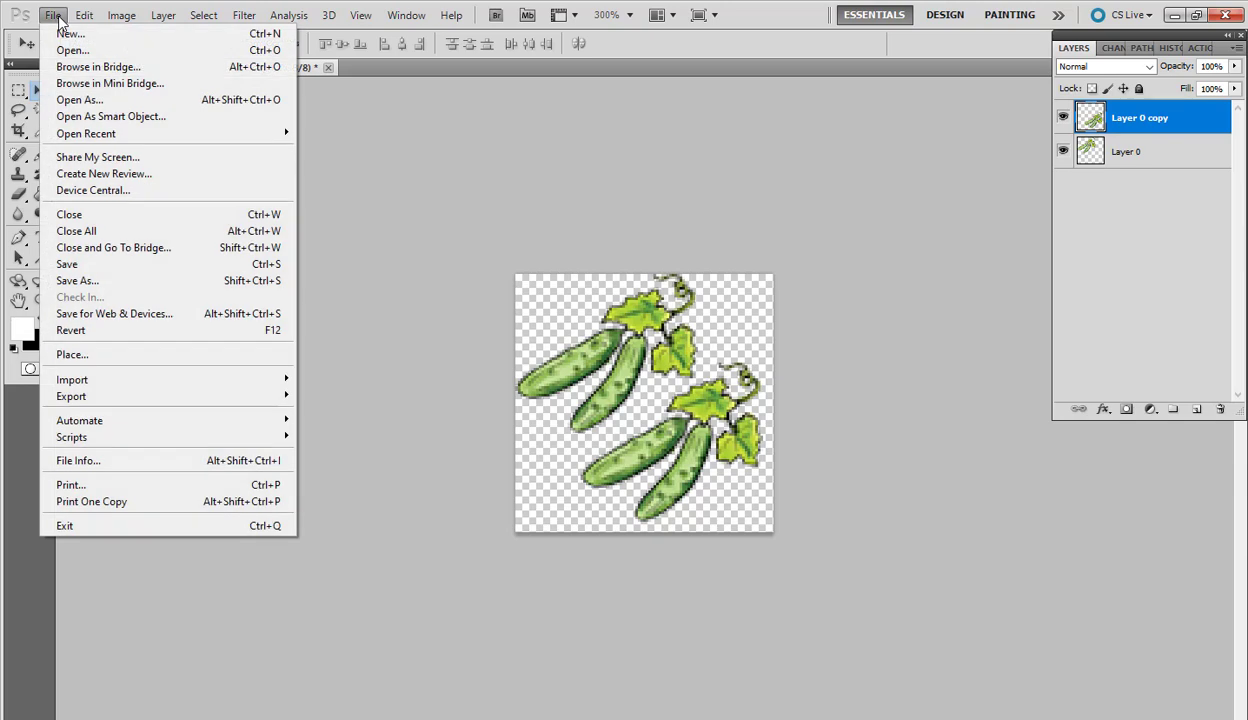
pyautogui.click(140, 316)
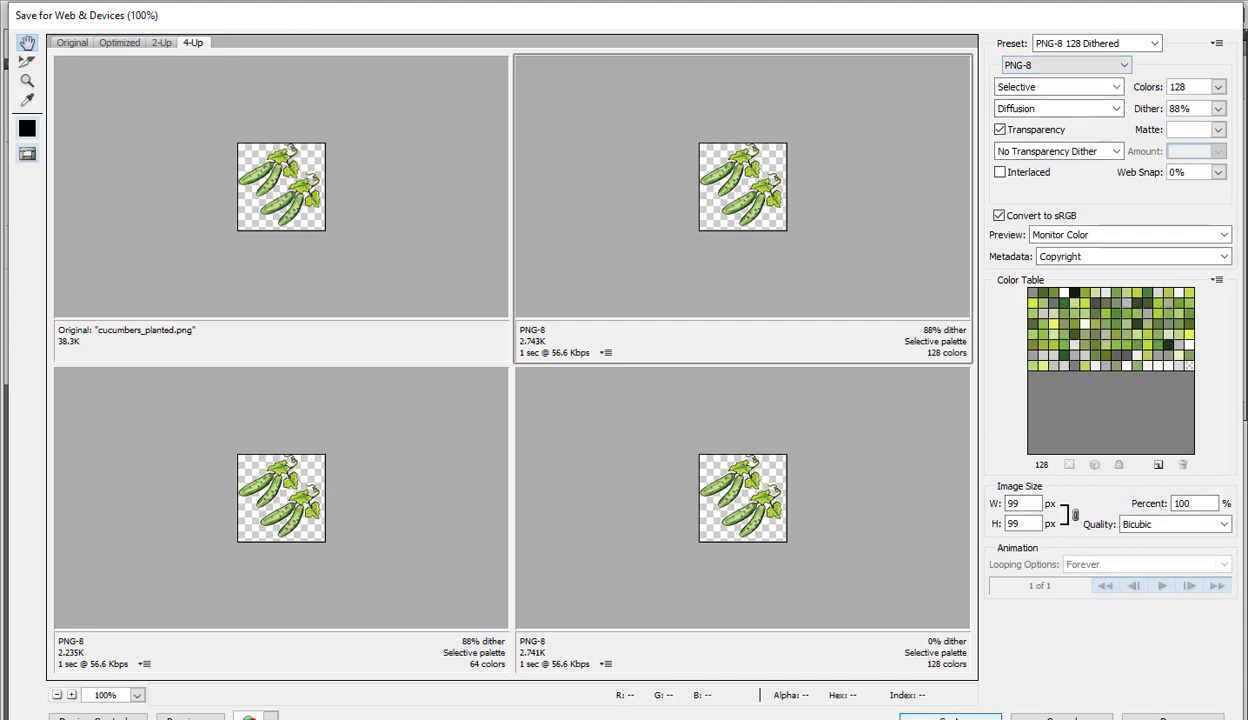
pyautogui.click(950, 716)
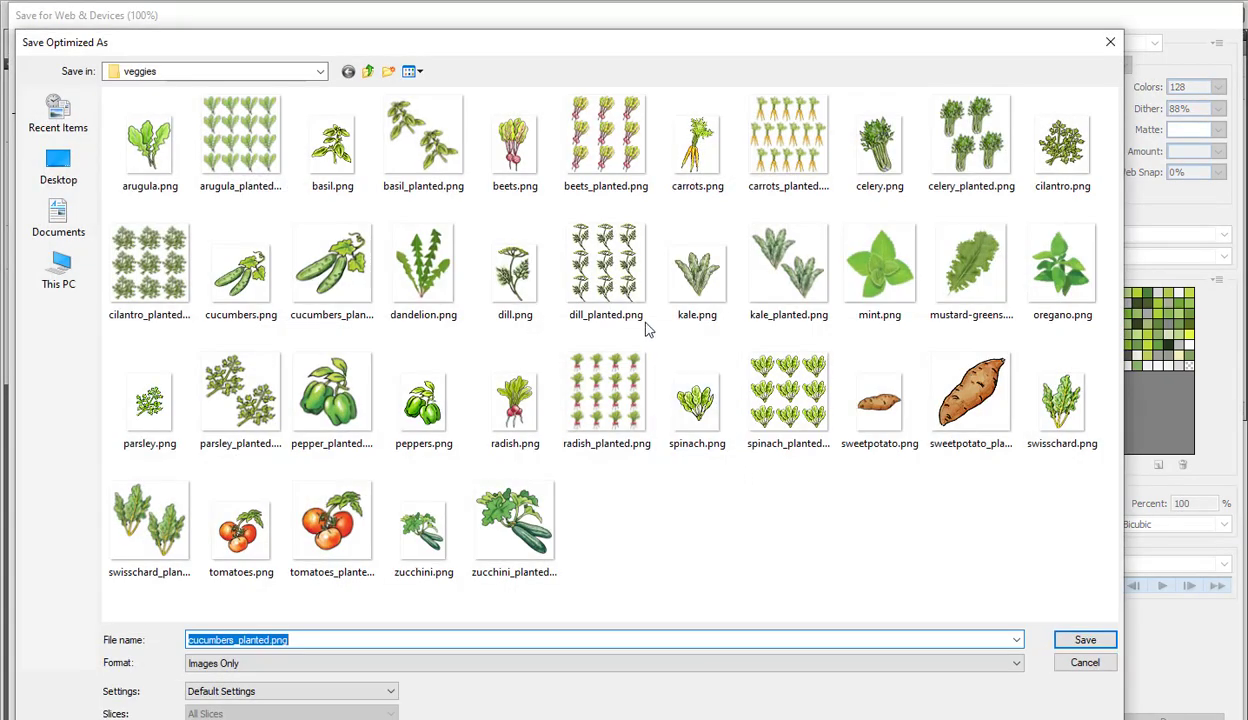
pyautogui.click(335, 284)
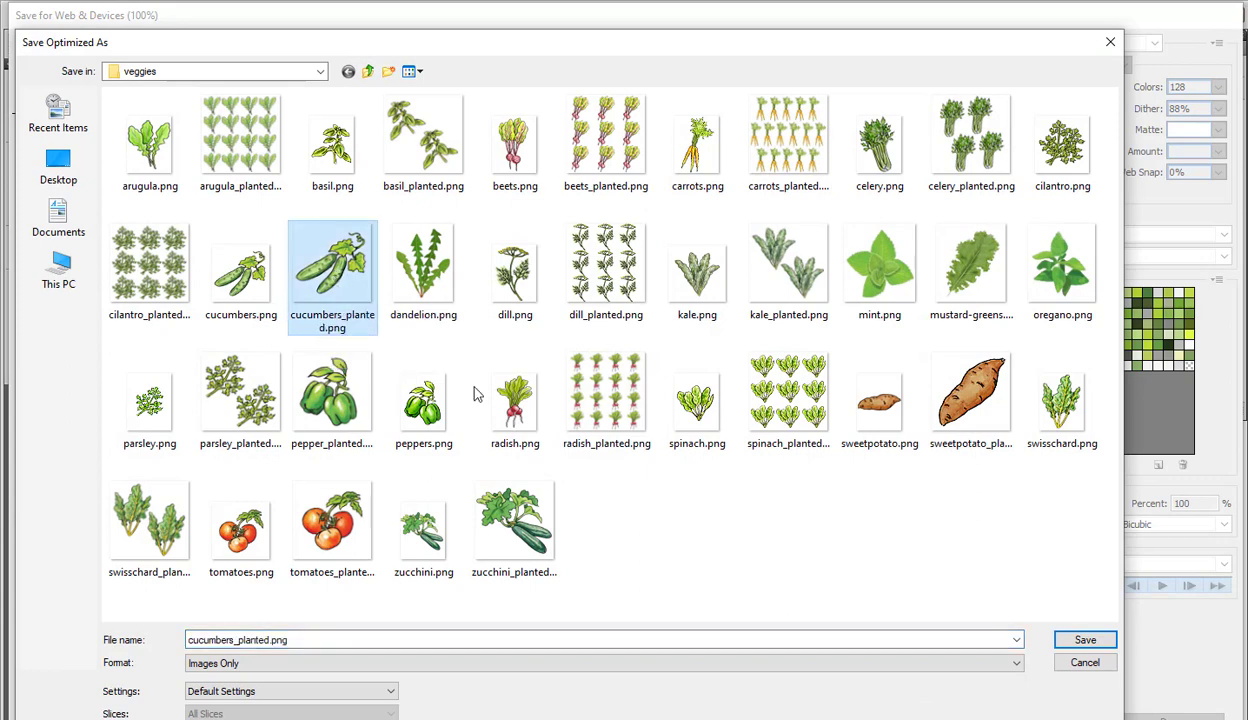
pyautogui.click(1080, 648)
pyautogui.click(735, 398)
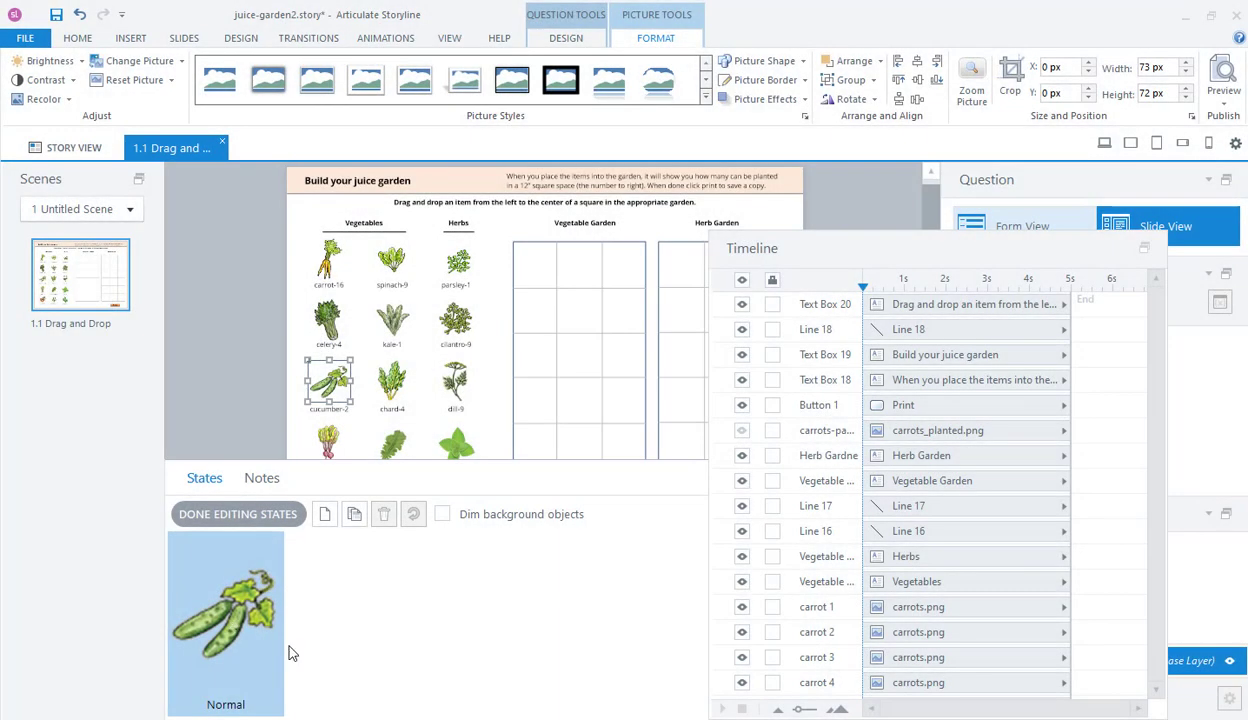
# In Articulate Storyline, add a Drop Correct state to the cucumber picture.
pyautogui.click(354, 514)
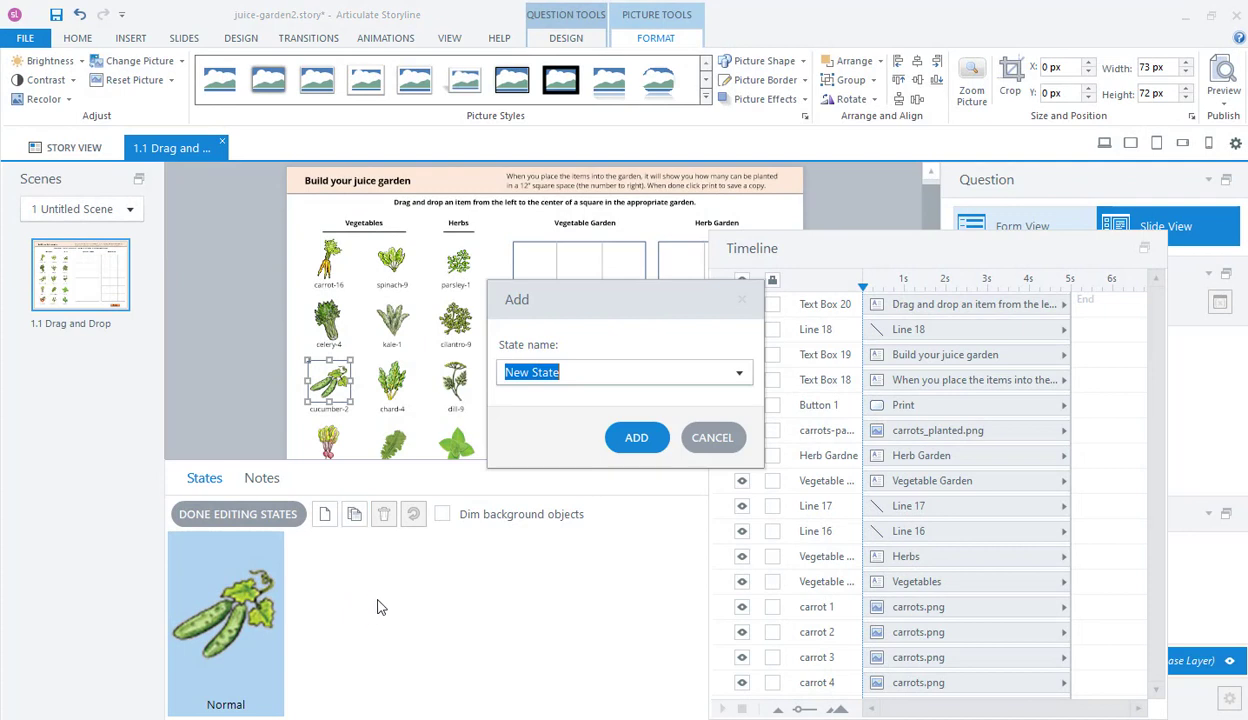
pyautogui.click(618, 371)
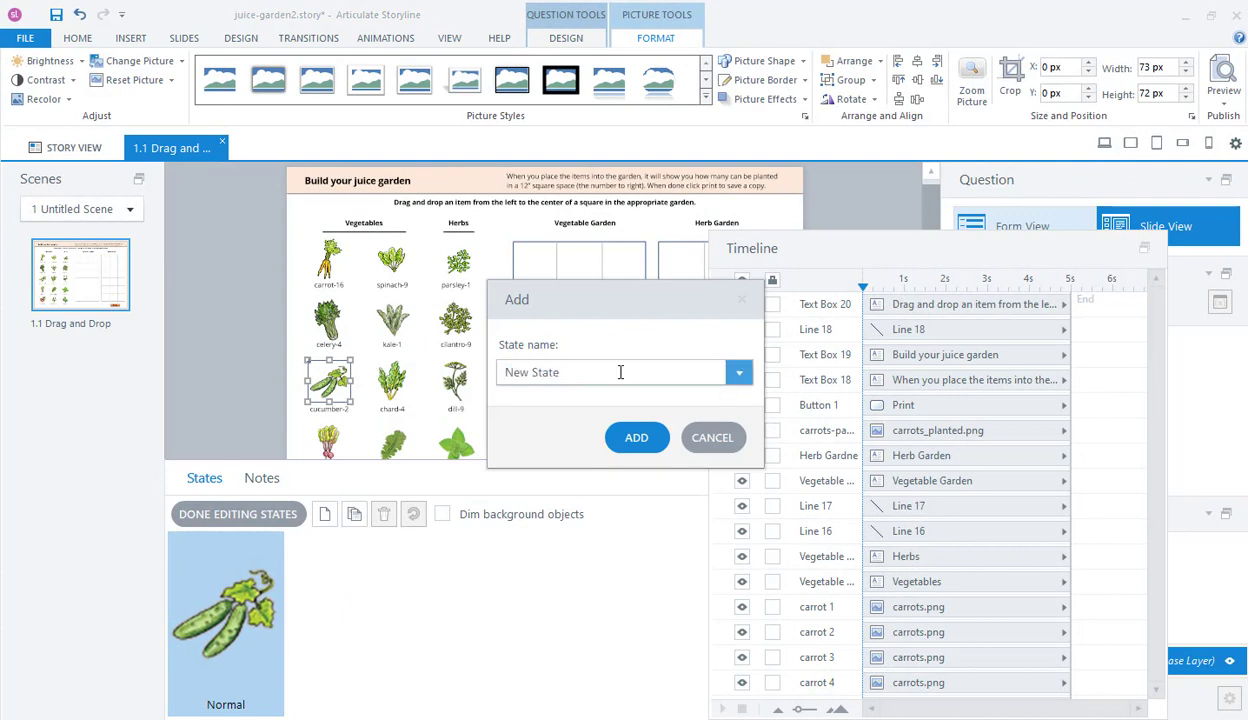
pyautogui.click(740, 376)
pyautogui.click(603, 568)
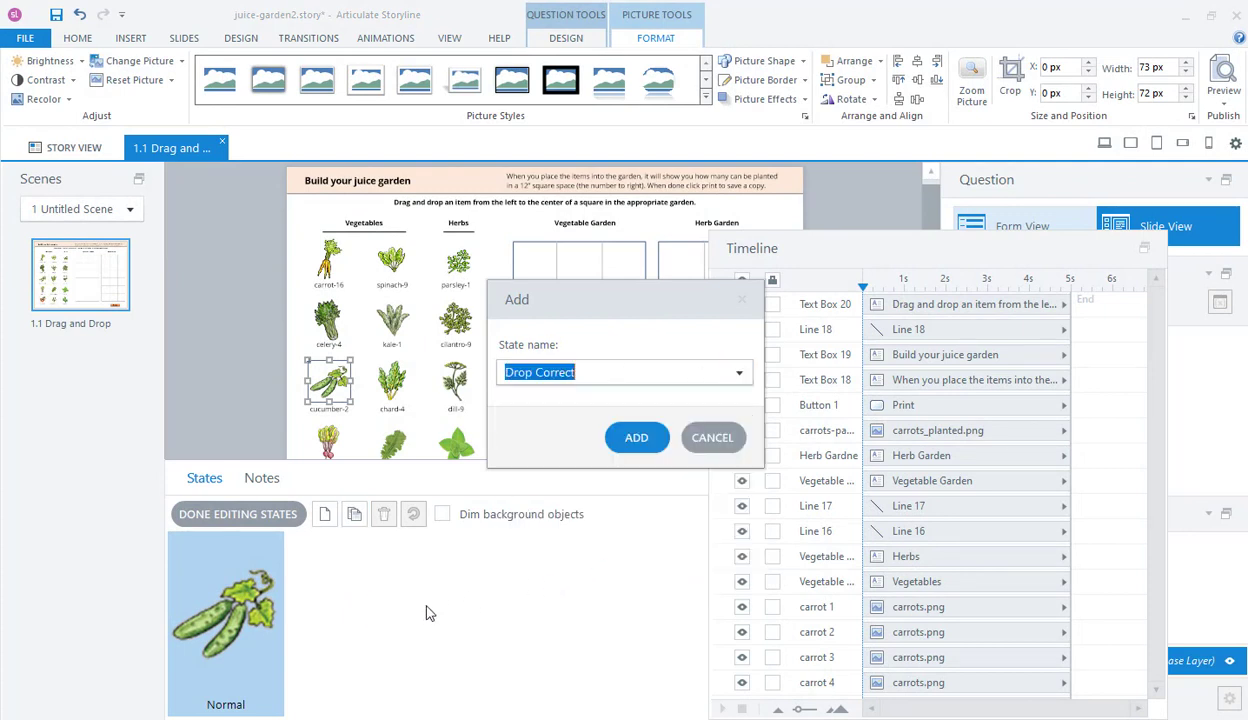
pyautogui.click(624, 436)
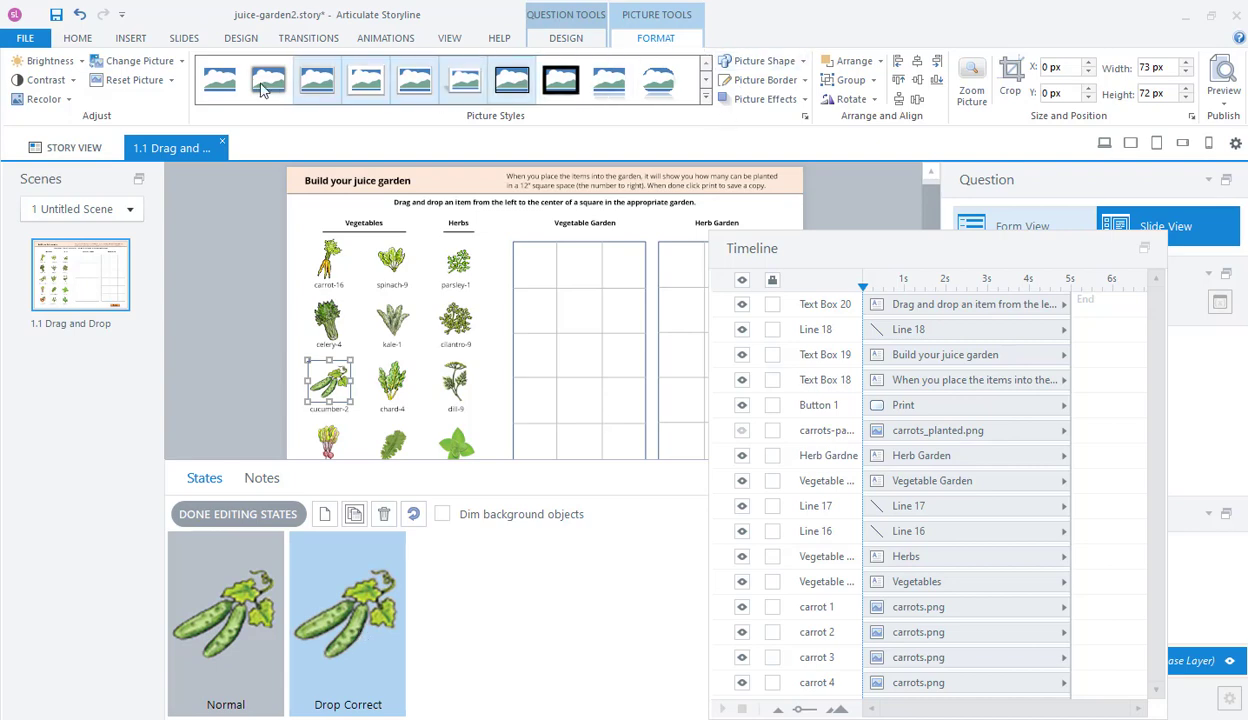
# Replace the picture in the cucumber's Drop Correct state with cucumbers_planted.png from the veggies folder.
pyautogui.click(160, 61)
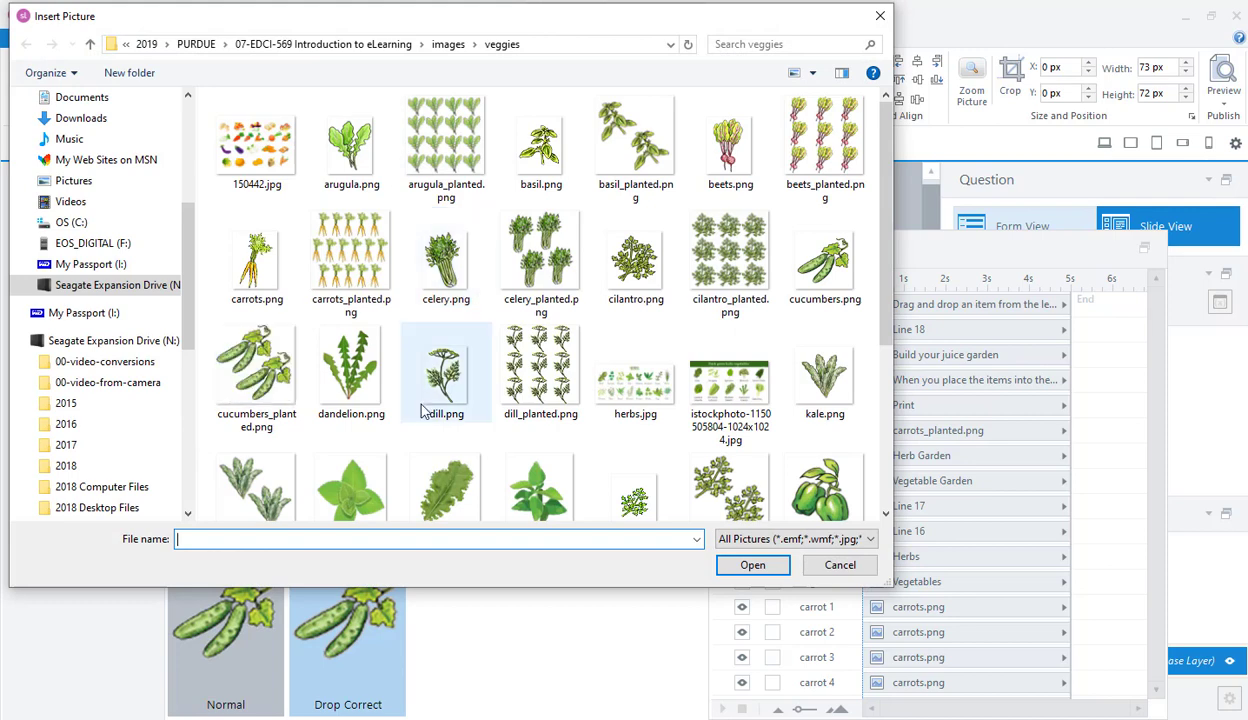
pyautogui.click(270, 388)
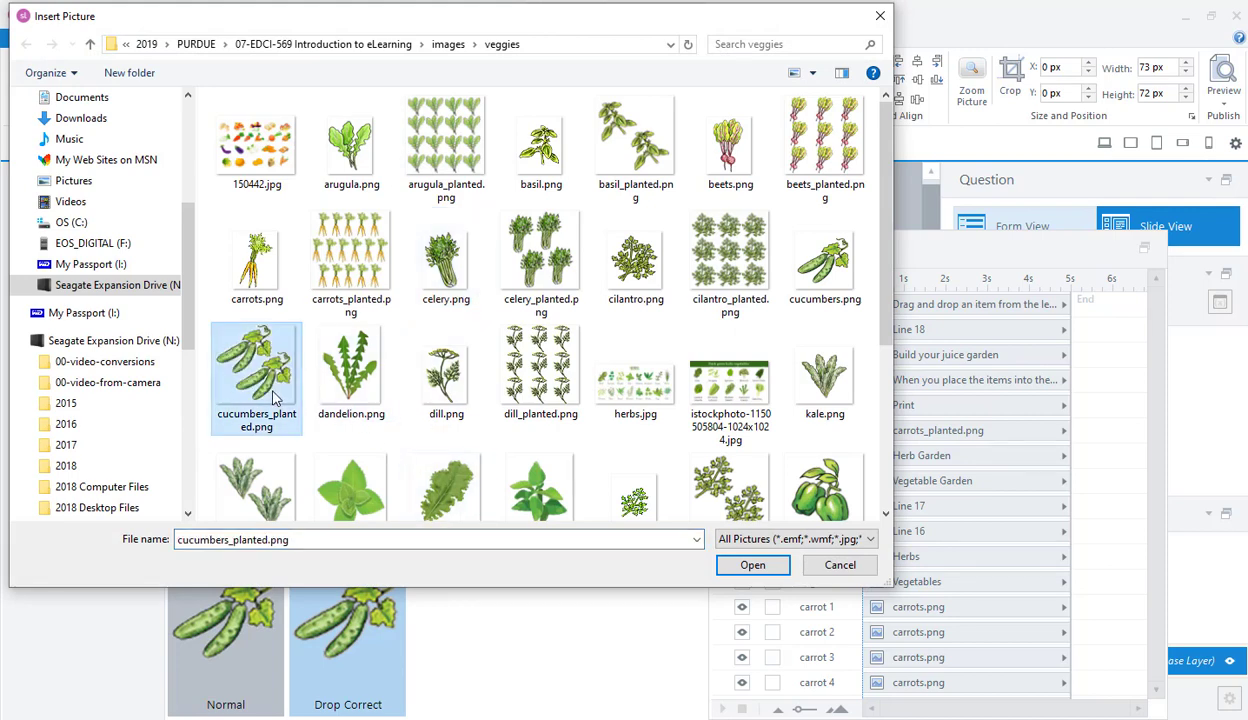
pyautogui.click(752, 565)
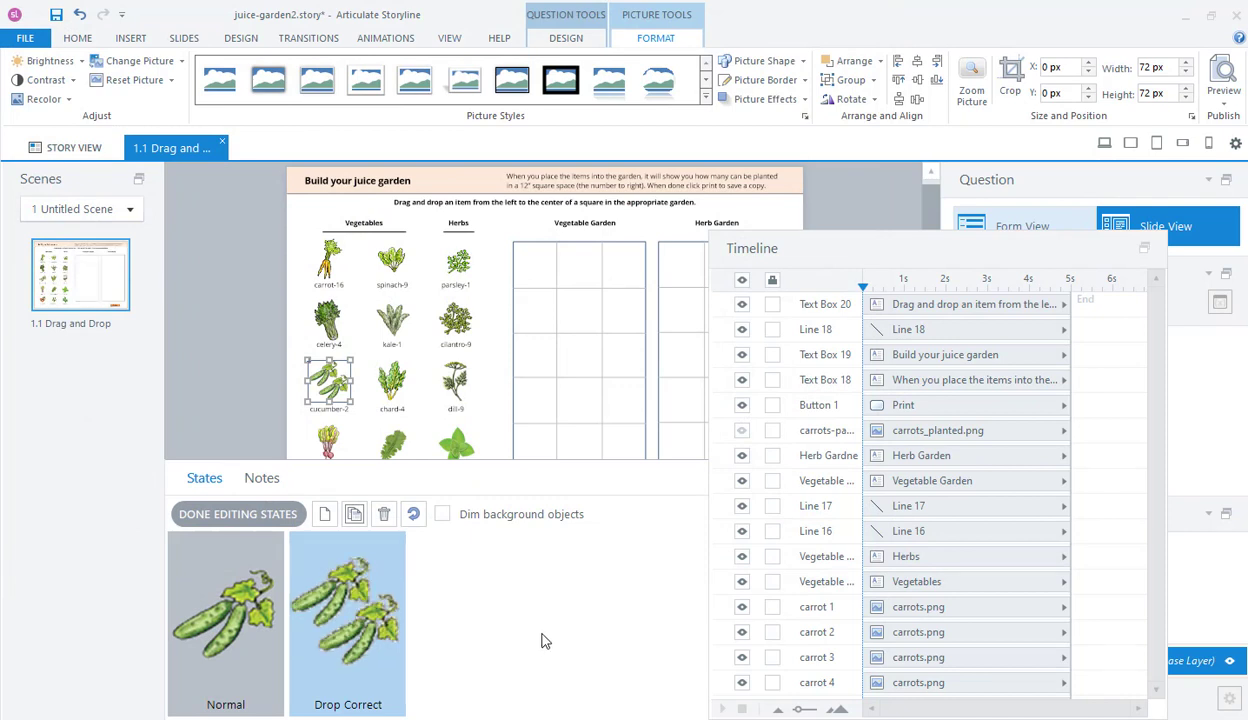
# Compare how the cucumber appears on the slide in its Normal and Drop Correct states.
pyautogui.click(221, 655)
pyautogui.click(377, 643)
pyautogui.click(233, 632)
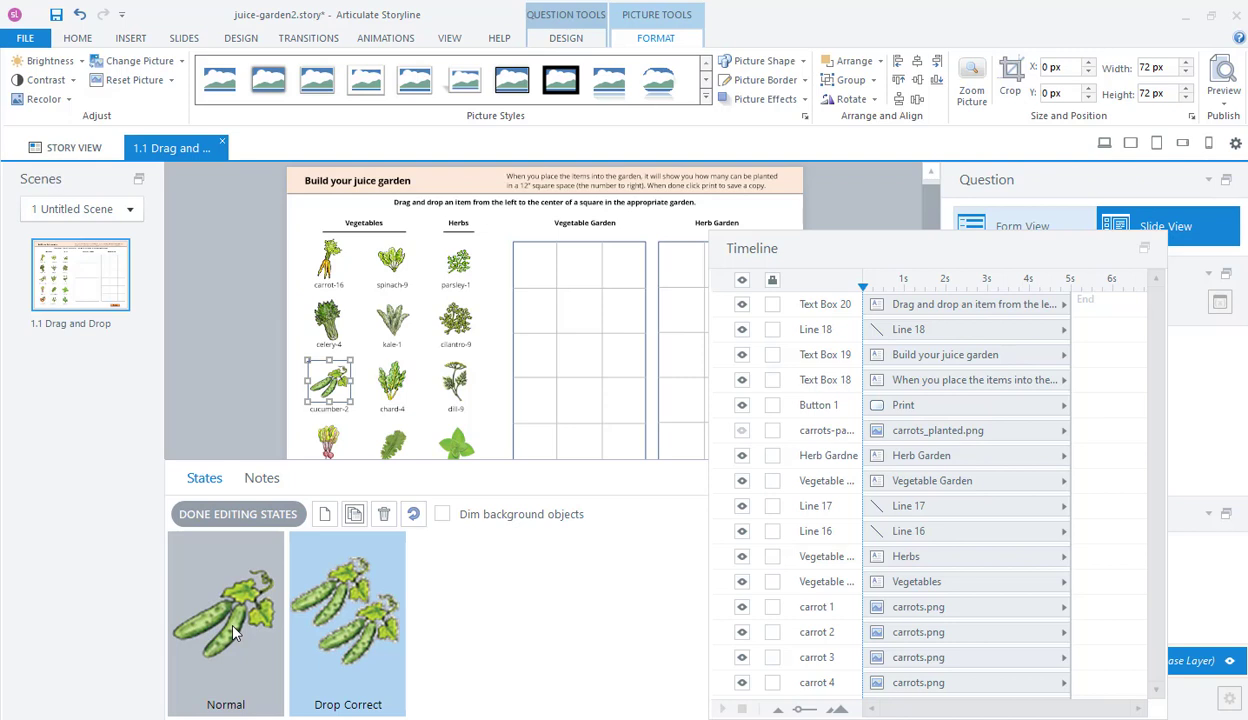
pyautogui.click(355, 556)
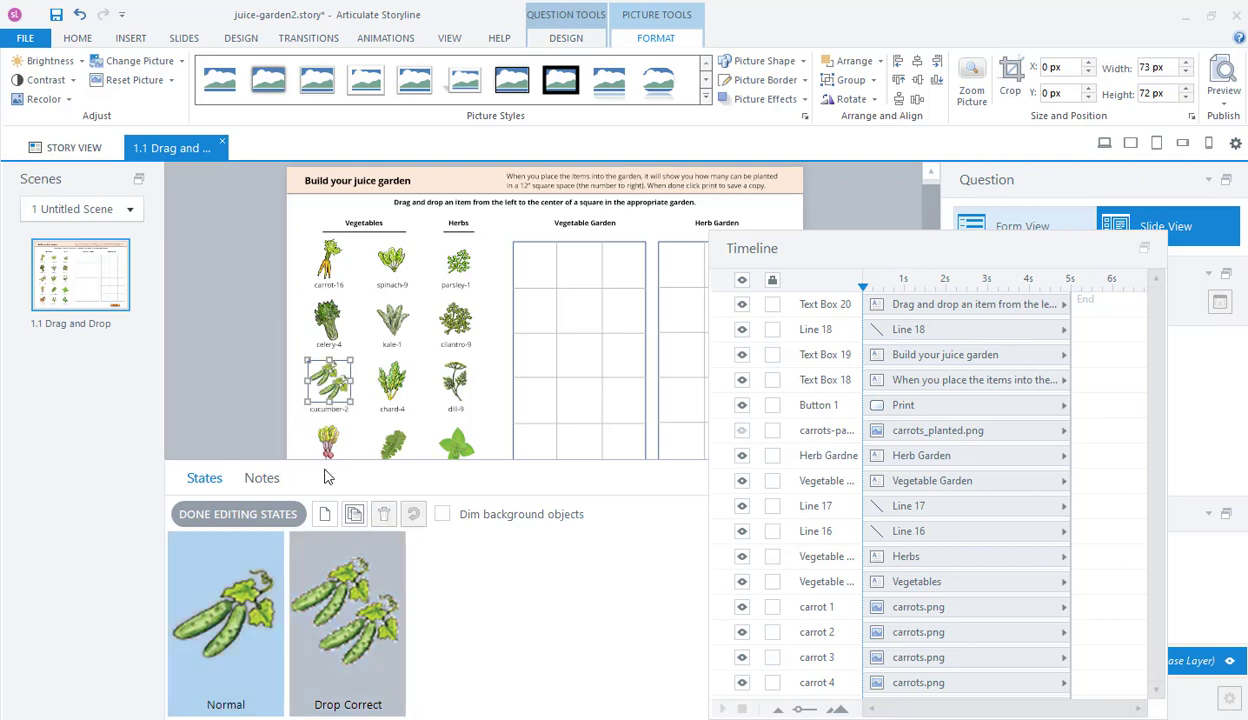
pyautogui.click(252, 625)
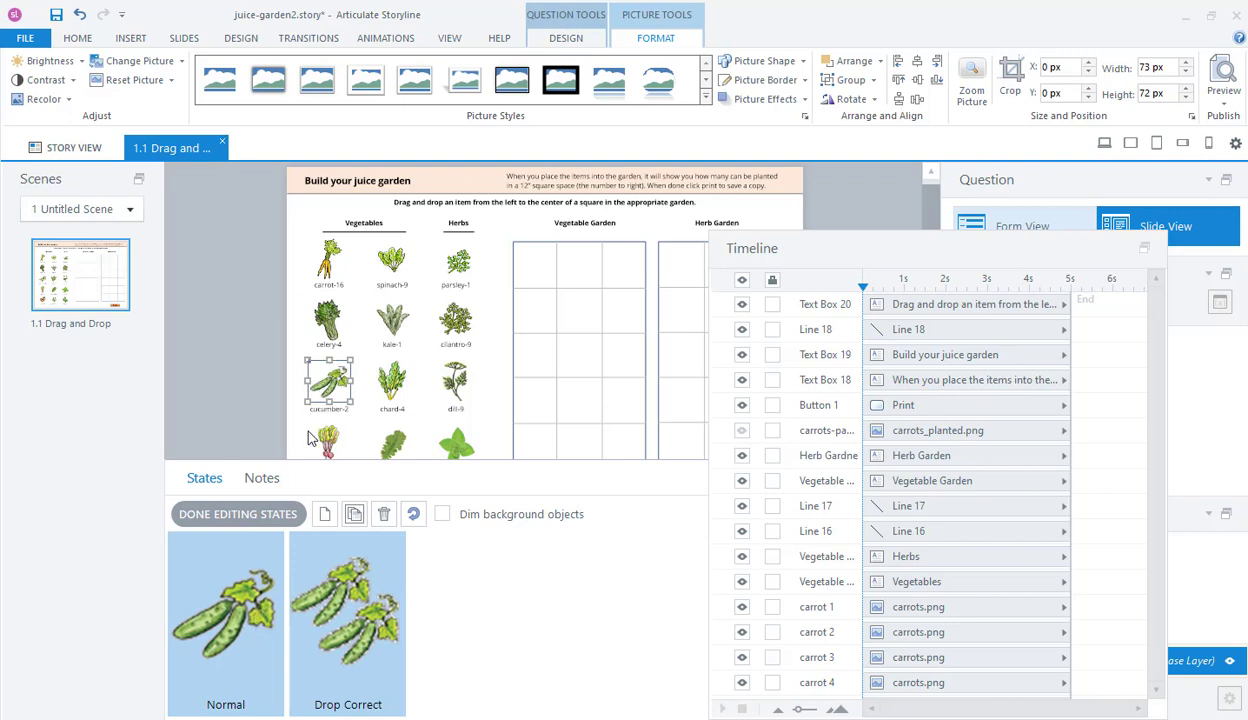
pyautogui.click(366, 650)
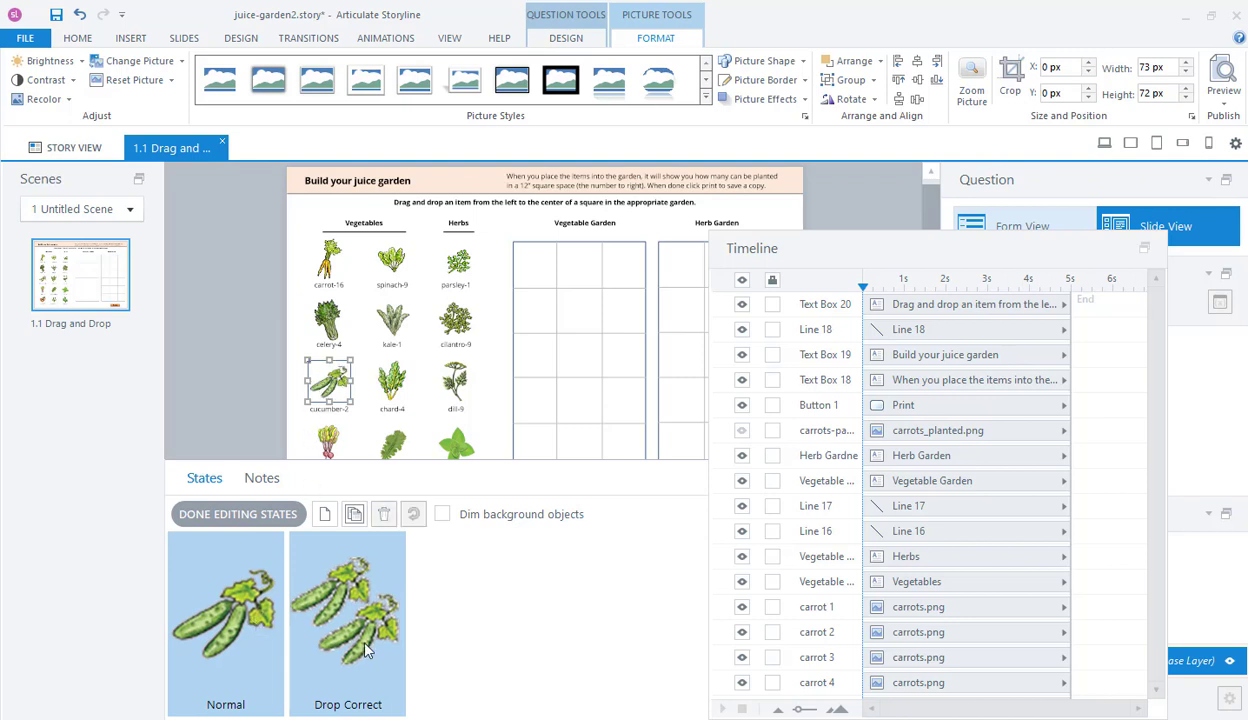
# Try moving the Drop Correct cucumber picture into the Vegetable Garden grid, and undo the move.
pyautogui.moveTo(535, 353)
pyautogui.mouseDown()
pyautogui.moveTo(322, 381)
pyautogui.moveTo(518, 379)
pyautogui.moveTo(515, 351)
pyautogui.moveTo(542, 371)
pyautogui.mouseUp()
pyautogui.click(336, 392)
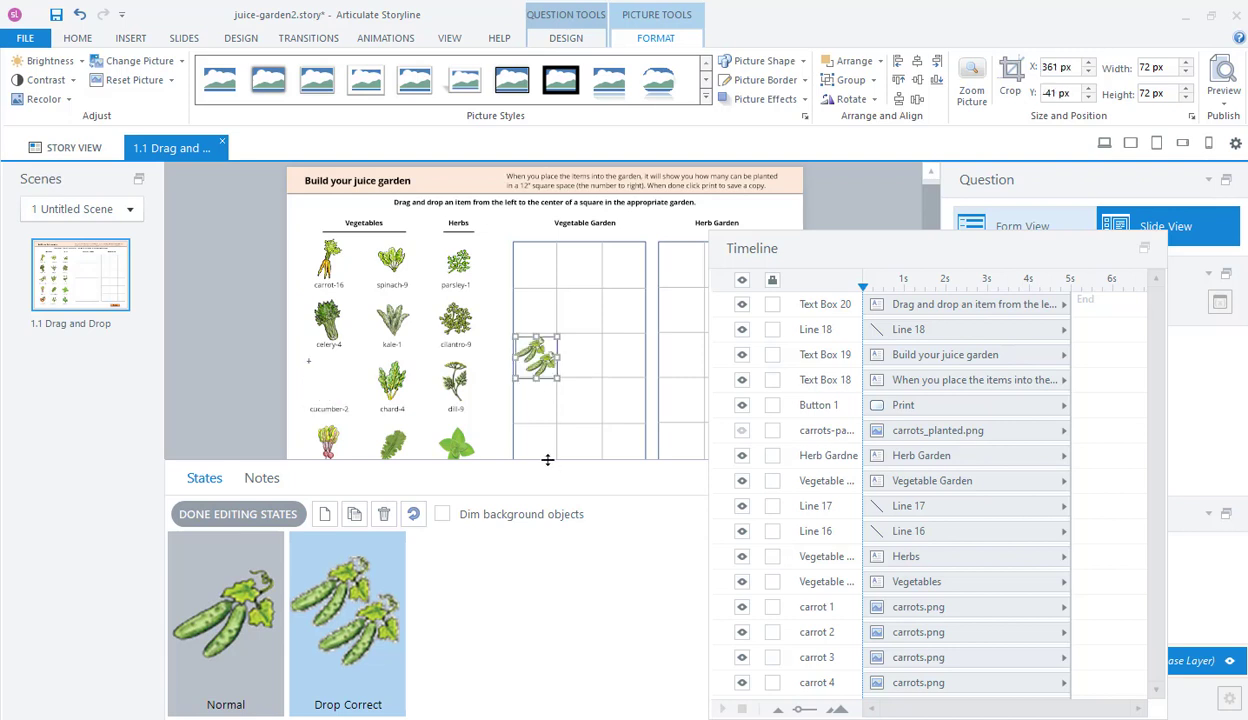
pyautogui.hotkey('ctrl', 'z')
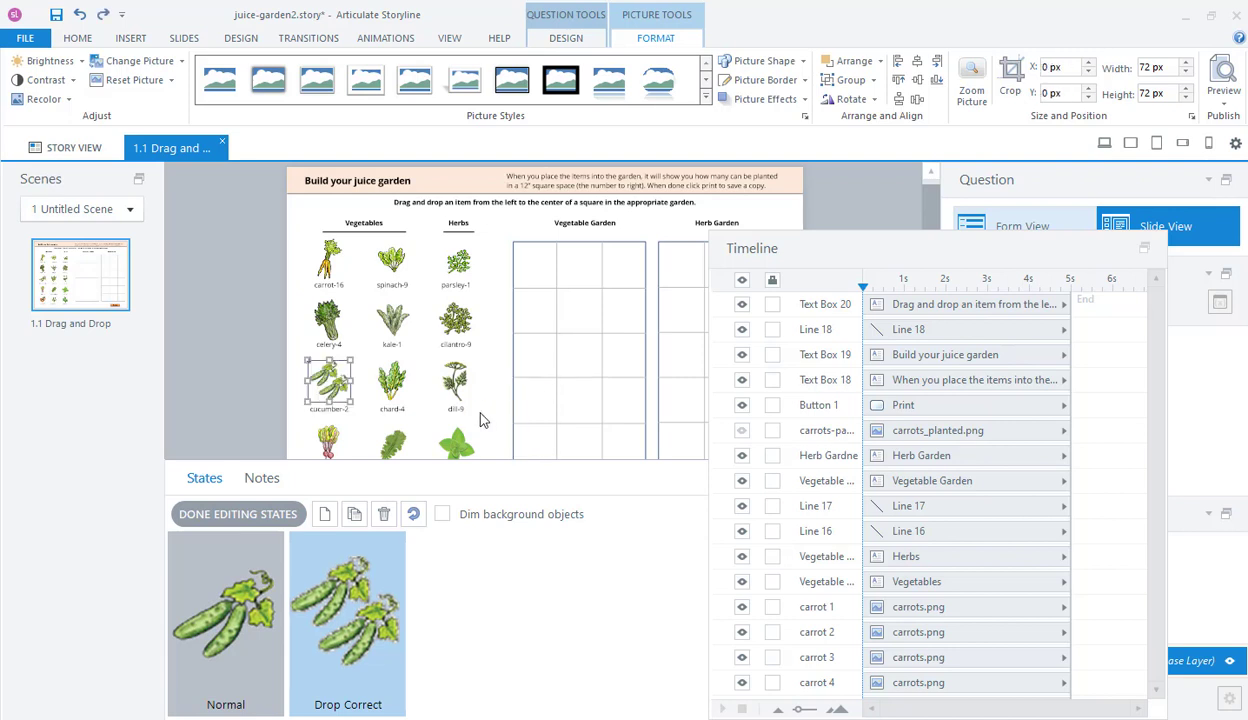
# Finish editing the states and assign cucumber - "cucumbers.png" as the drag item in row U of the question's form view.
pyautogui.click(265, 512)
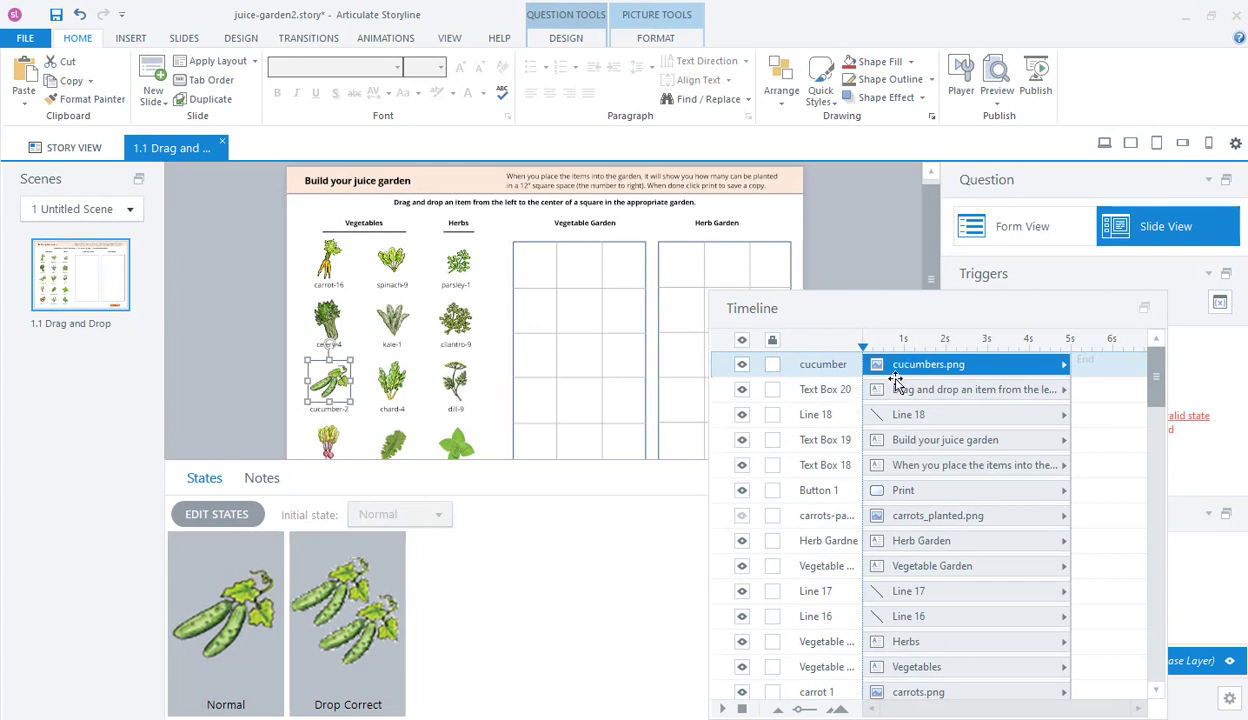
pyautogui.click(1022, 228)
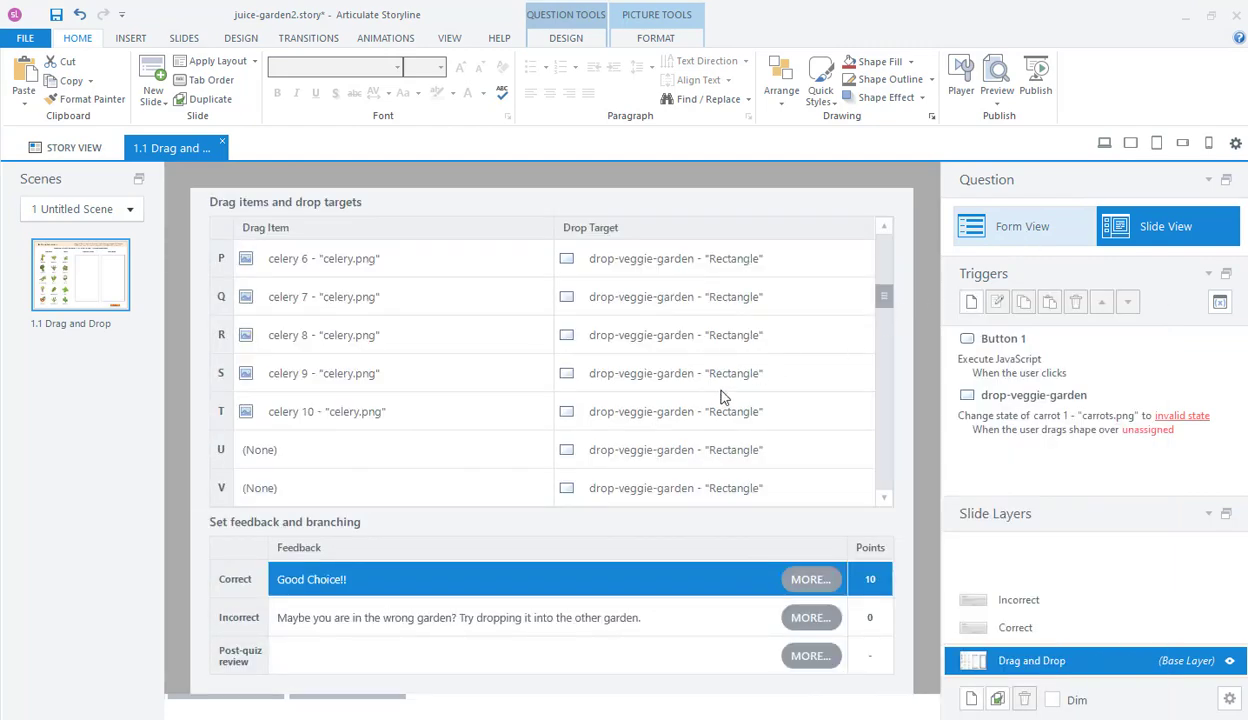
pyautogui.click(527, 457)
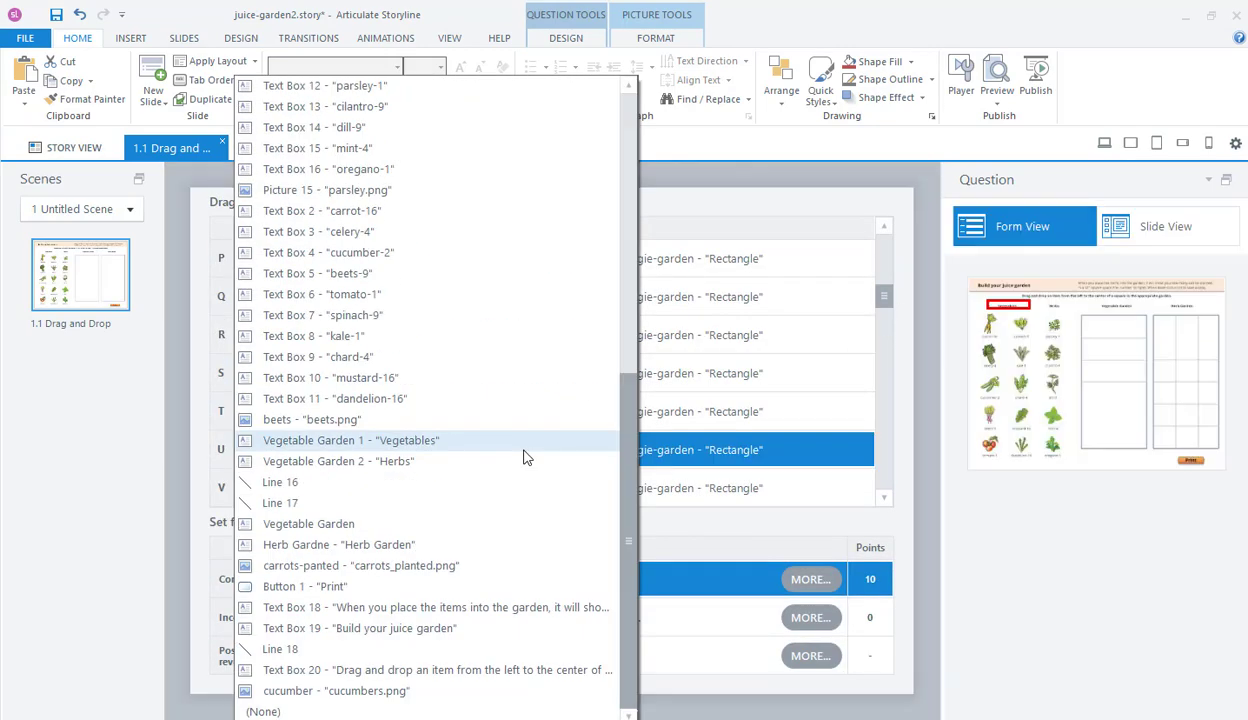
pyautogui.click(631, 108)
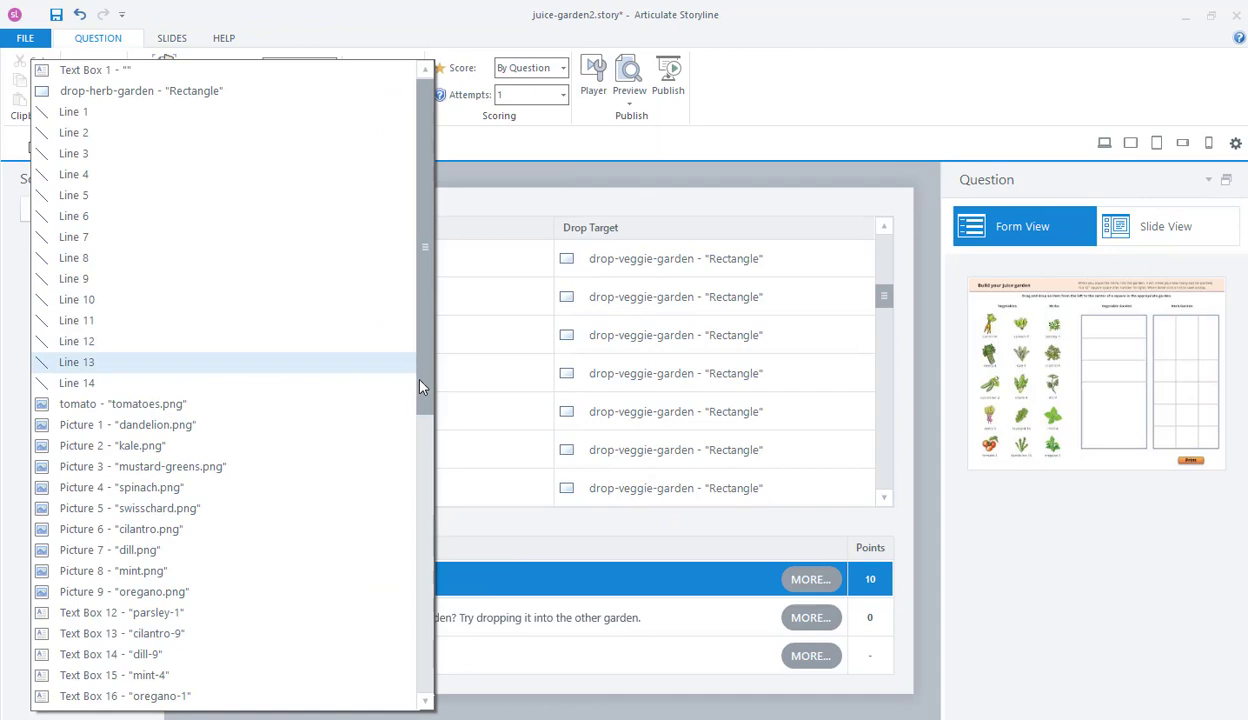
pyautogui.scroll(-9, 290, 495)
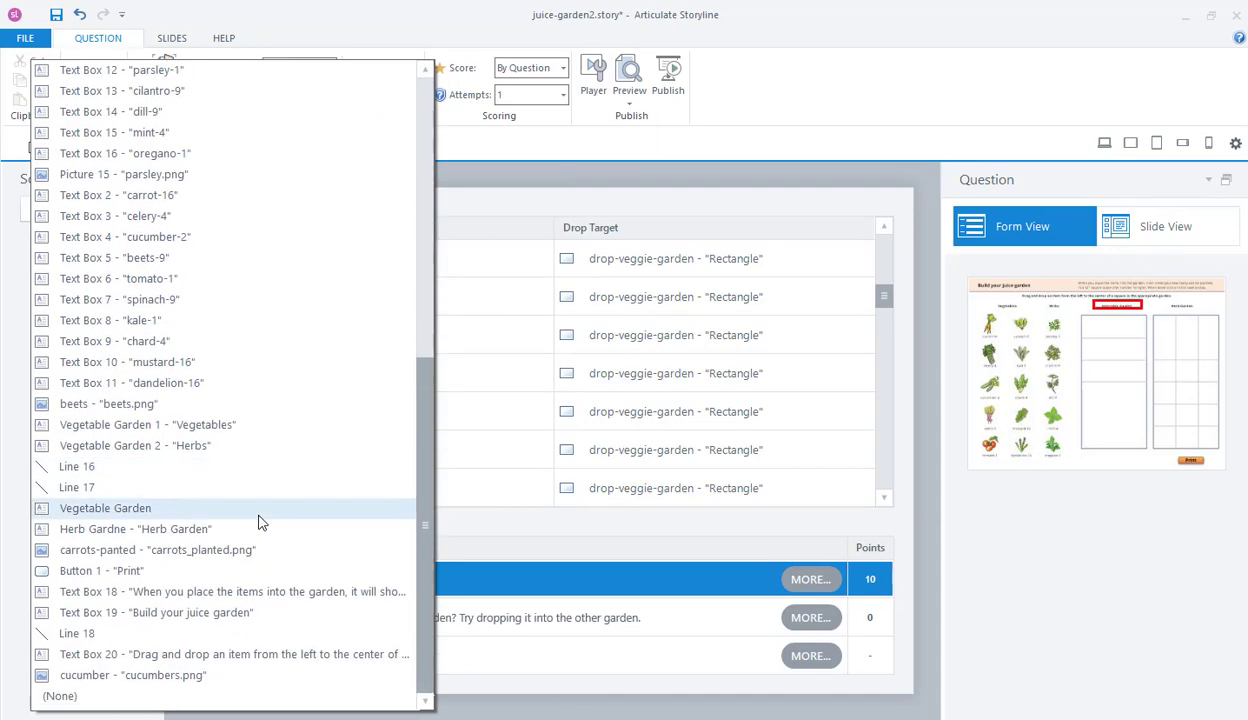
pyautogui.click(192, 677)
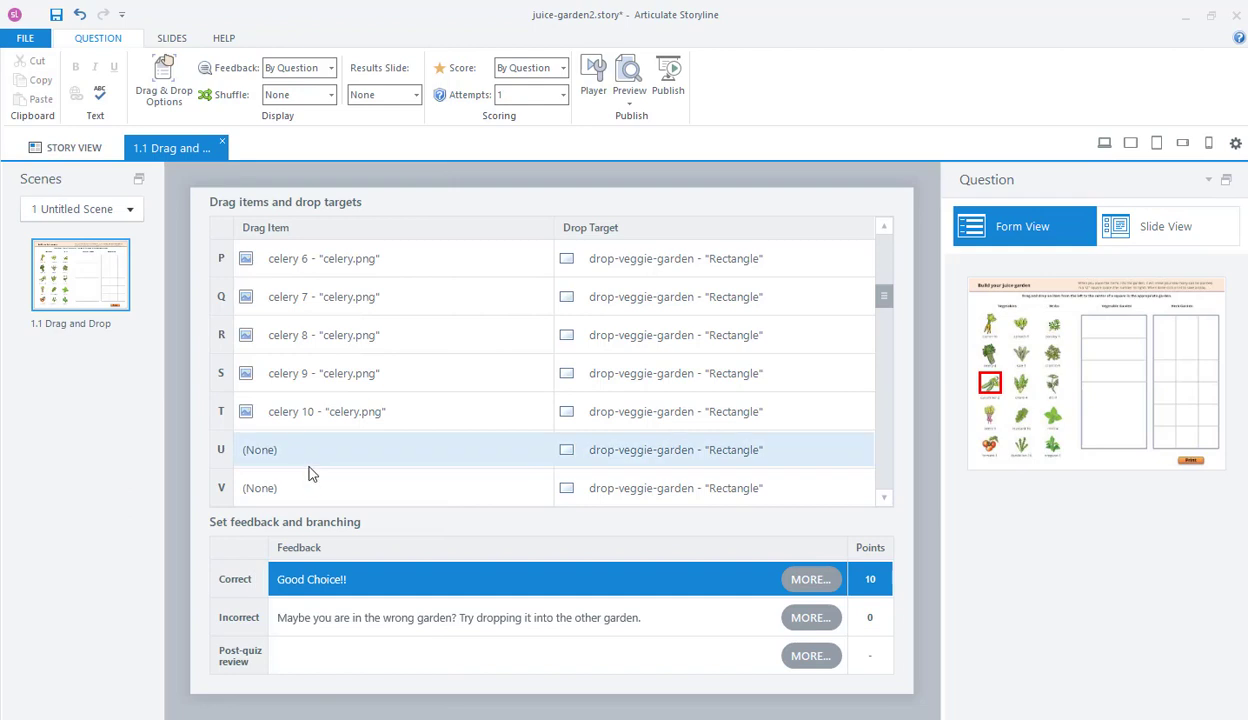
pyautogui.click(493, 450)
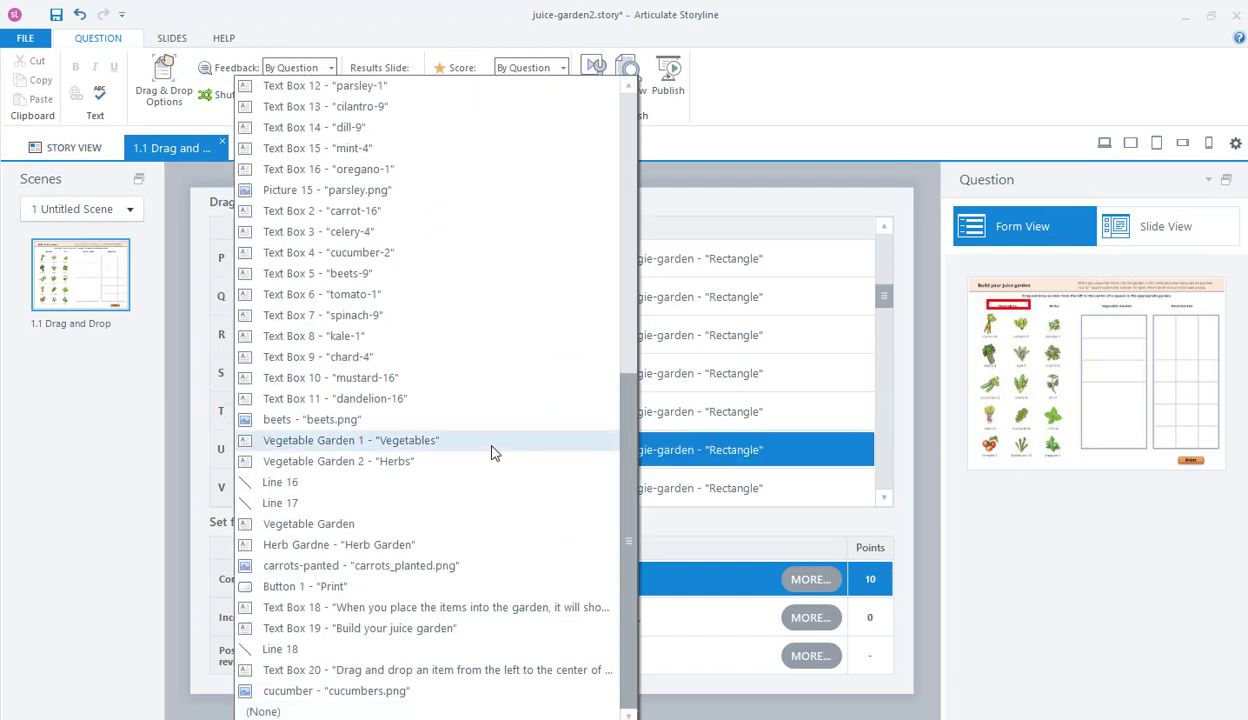
pyautogui.click(375, 691)
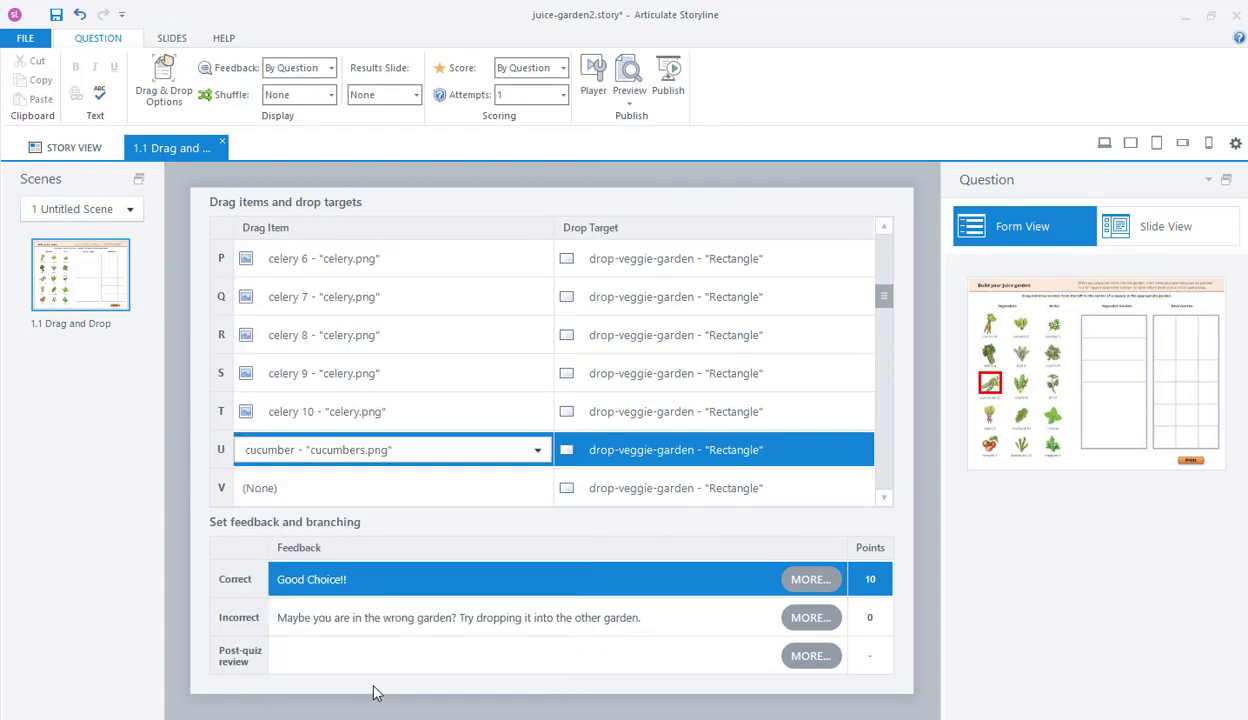
# Set drop-veggie-garden as the cucumber's drop target in row U, and test dropping the cucumber into the Vegetable Garden in a preview.
pyautogui.click(607, 457)
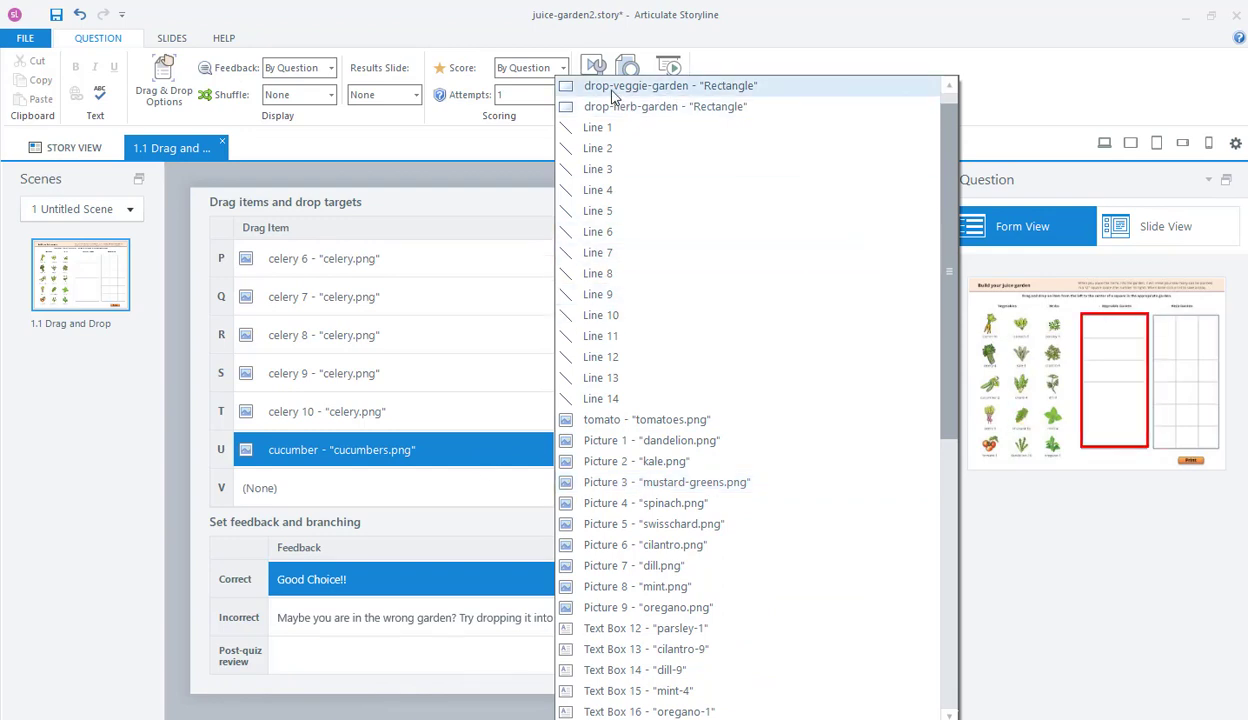
pyautogui.click(664, 87)
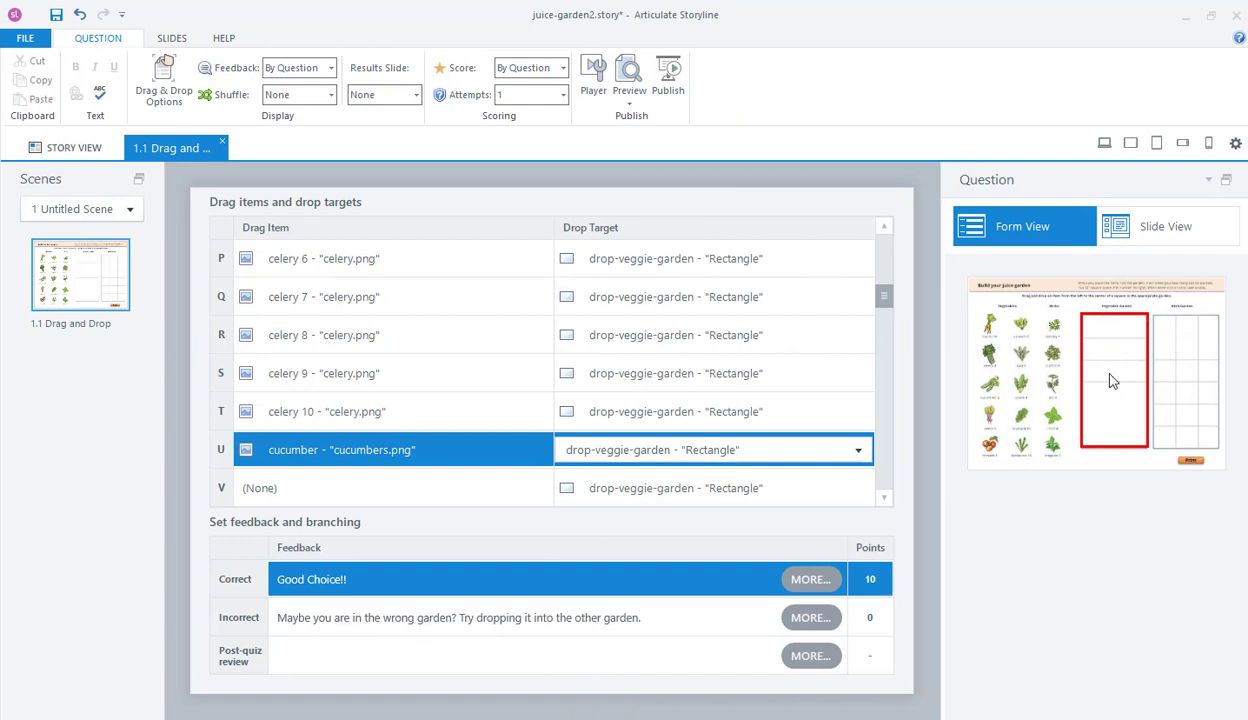
pyautogui.click(630, 78)
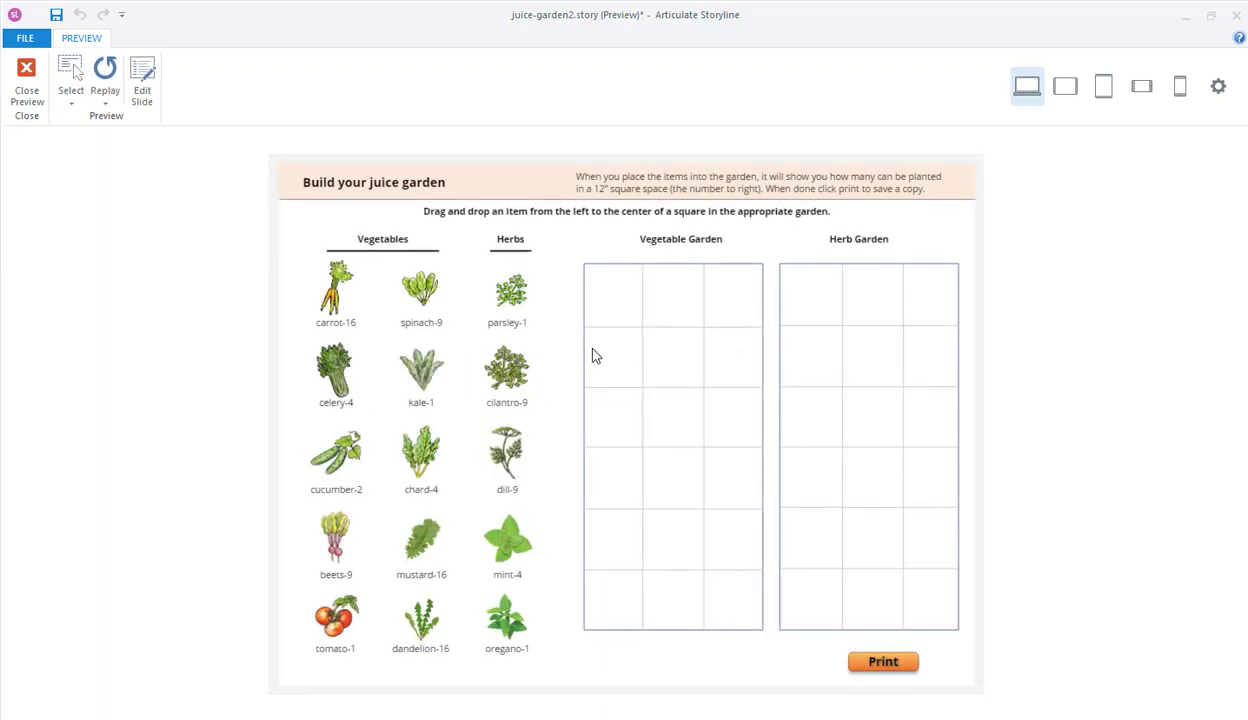
pyautogui.moveTo(336, 452); pyautogui.dragTo(617, 367)
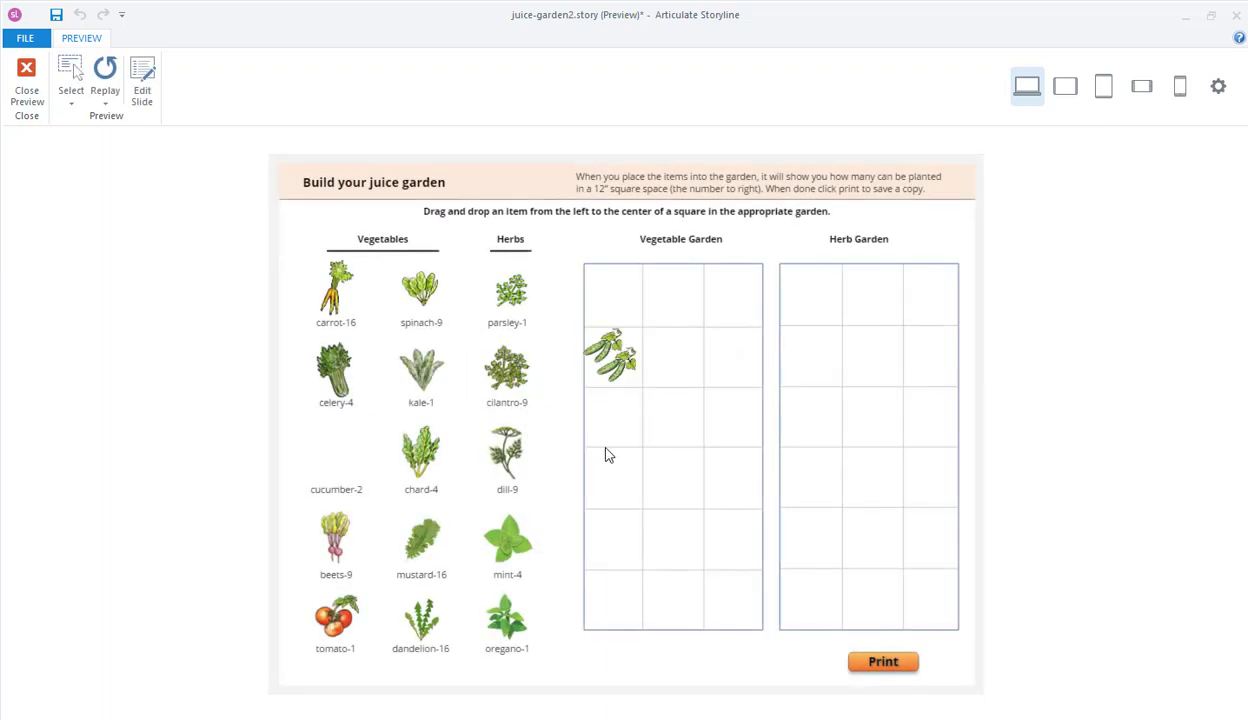
pyautogui.click(1236, 15)
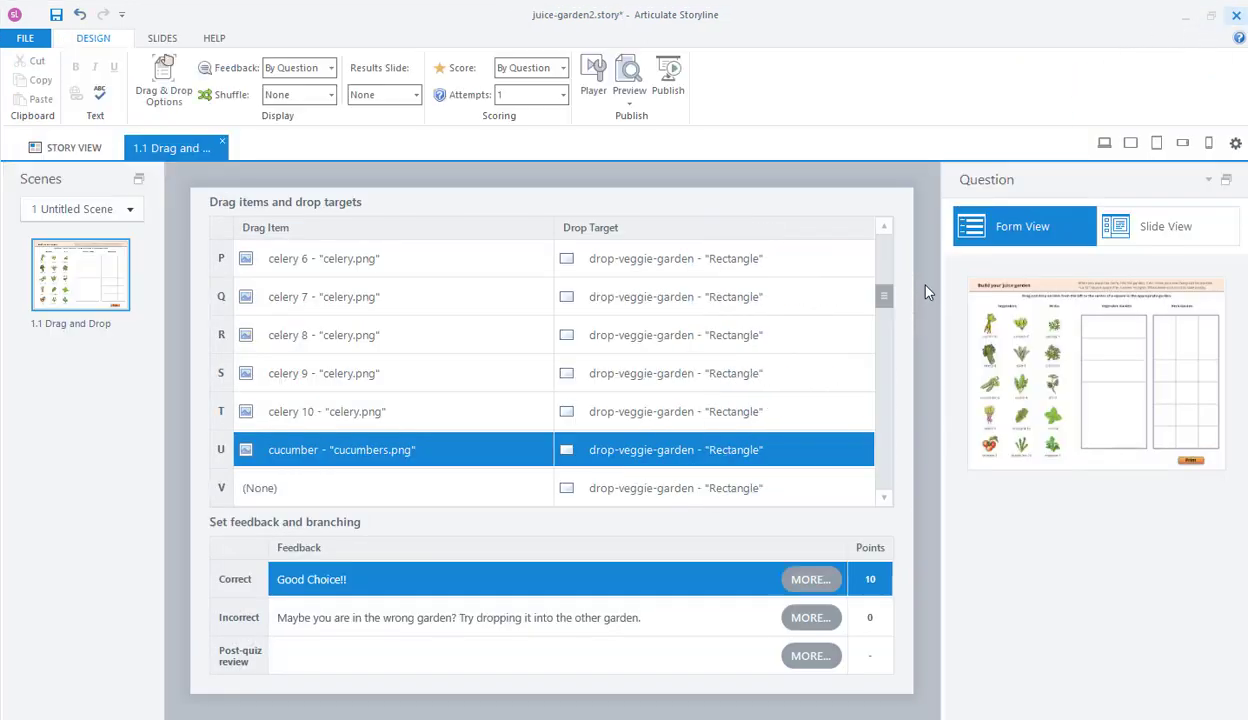
# Return to the slide view and make ten copies of the cucumber picture, cucumber 1 through cucumber 10.
pyautogui.click(1167, 230)
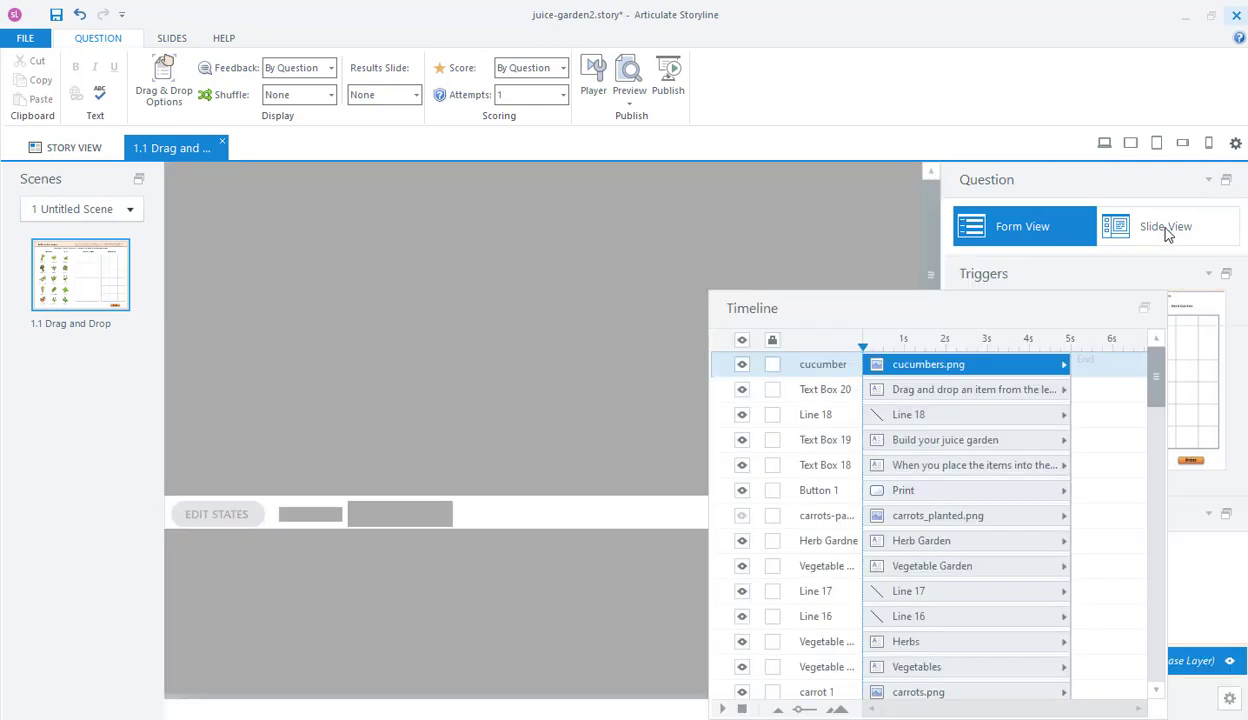
pyautogui.rightClick(979, 363)
pyautogui.click(1018, 399)
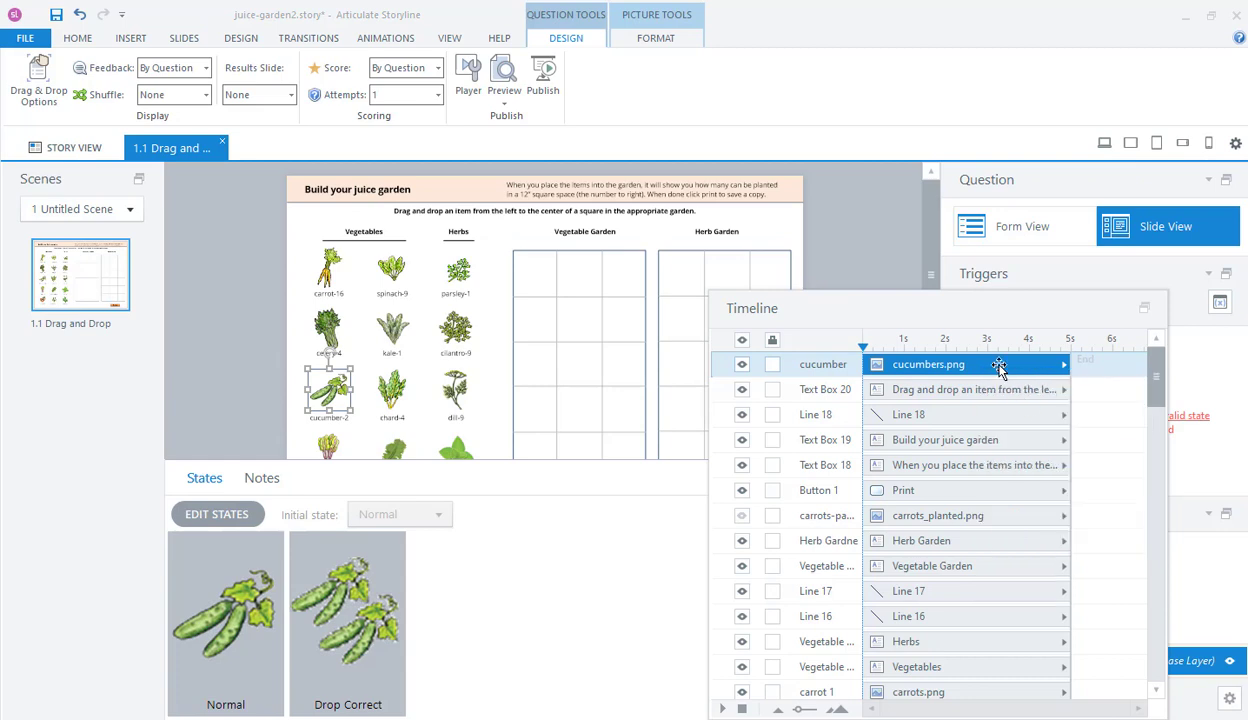
pyautogui.rightClick(998, 364)
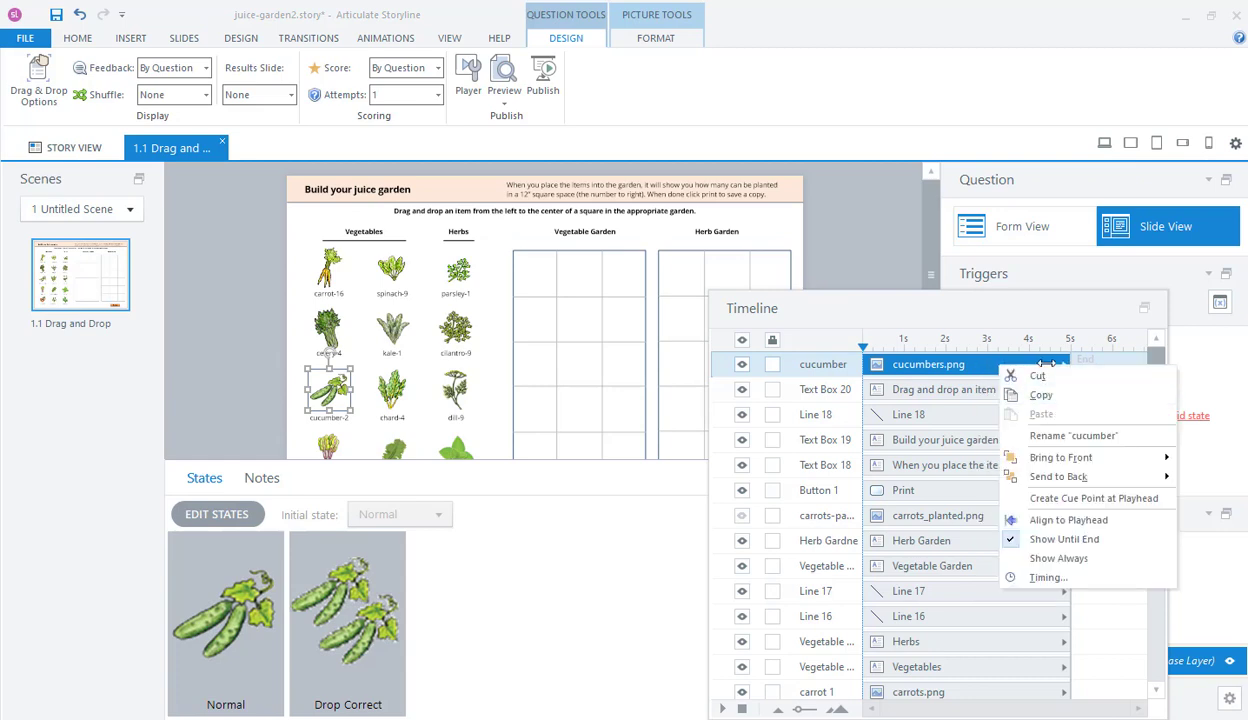
pyautogui.click(820, 370)
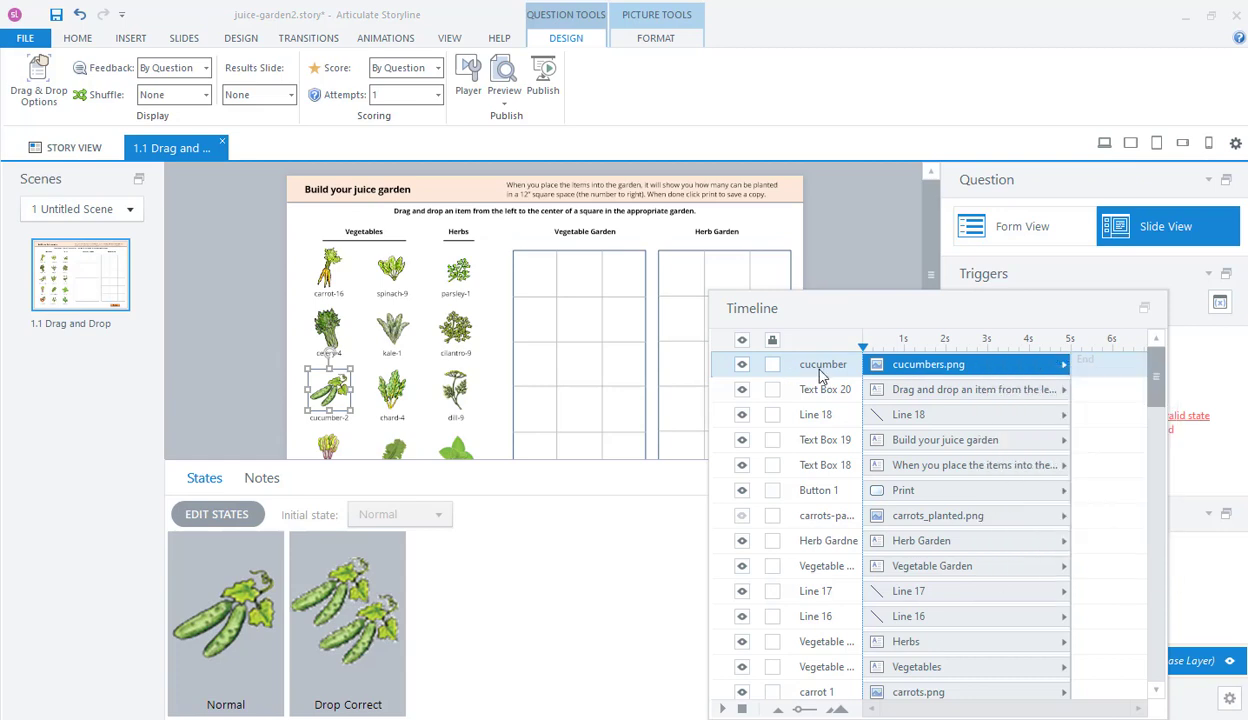
pyautogui.rightClick(821, 370)
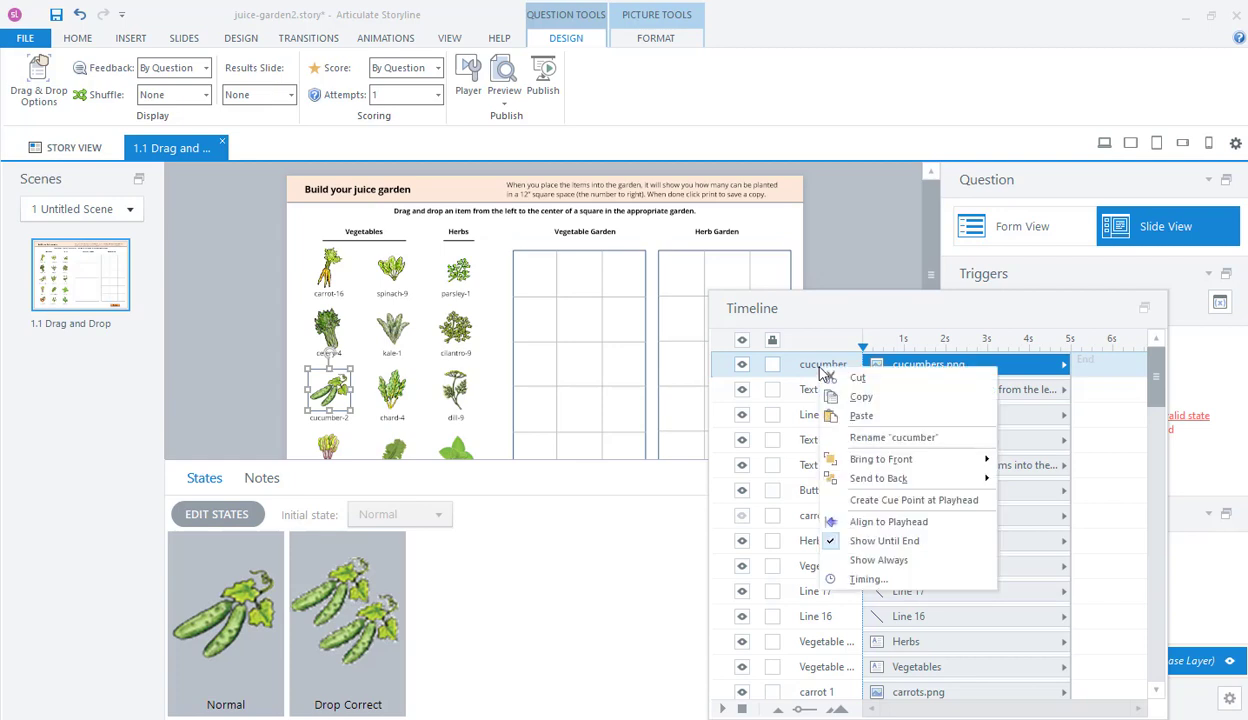
pyautogui.click(832, 416)
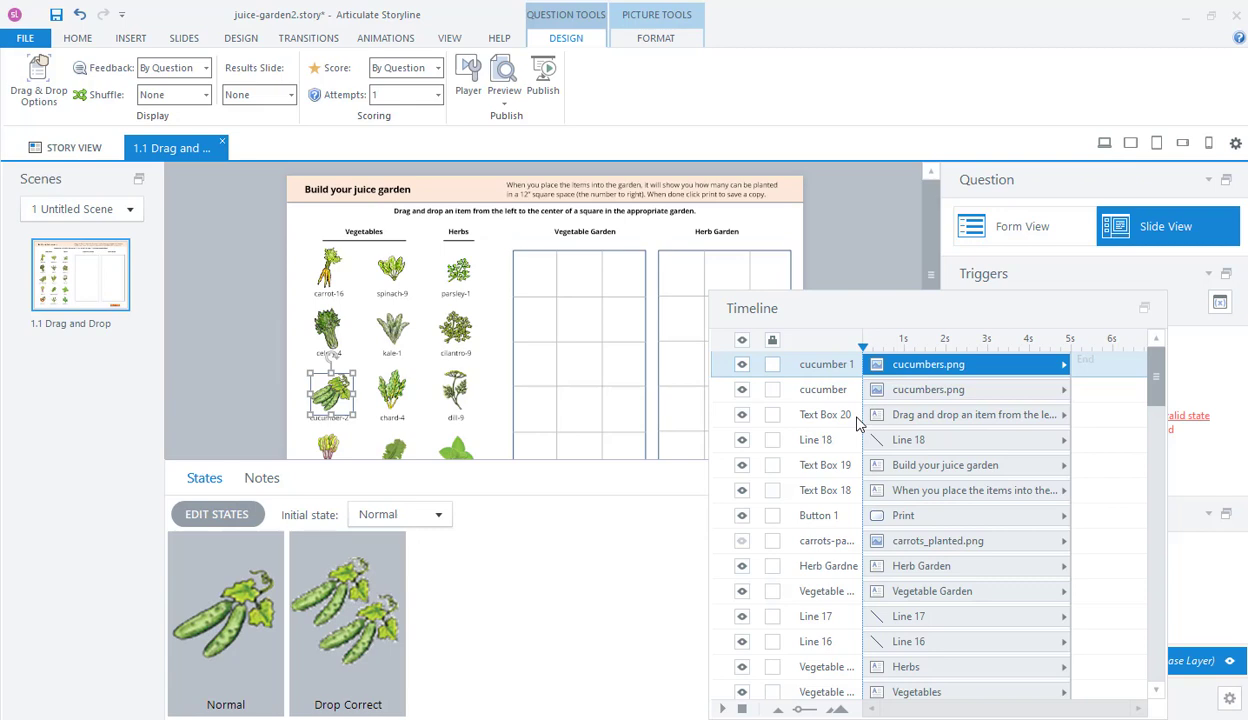
pyautogui.hotkey('ctrl', 'v')
pyautogui.hotkey('ctrl', 'v')
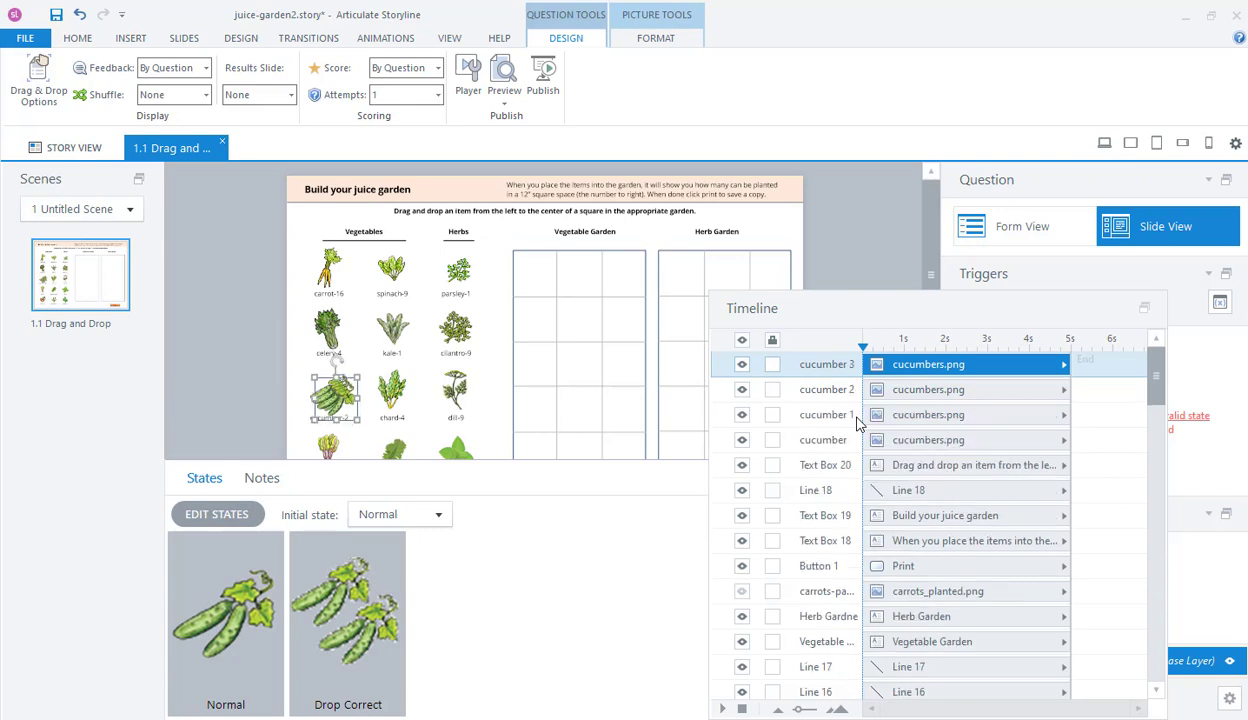
pyautogui.hotkey('ctrl', 'v')
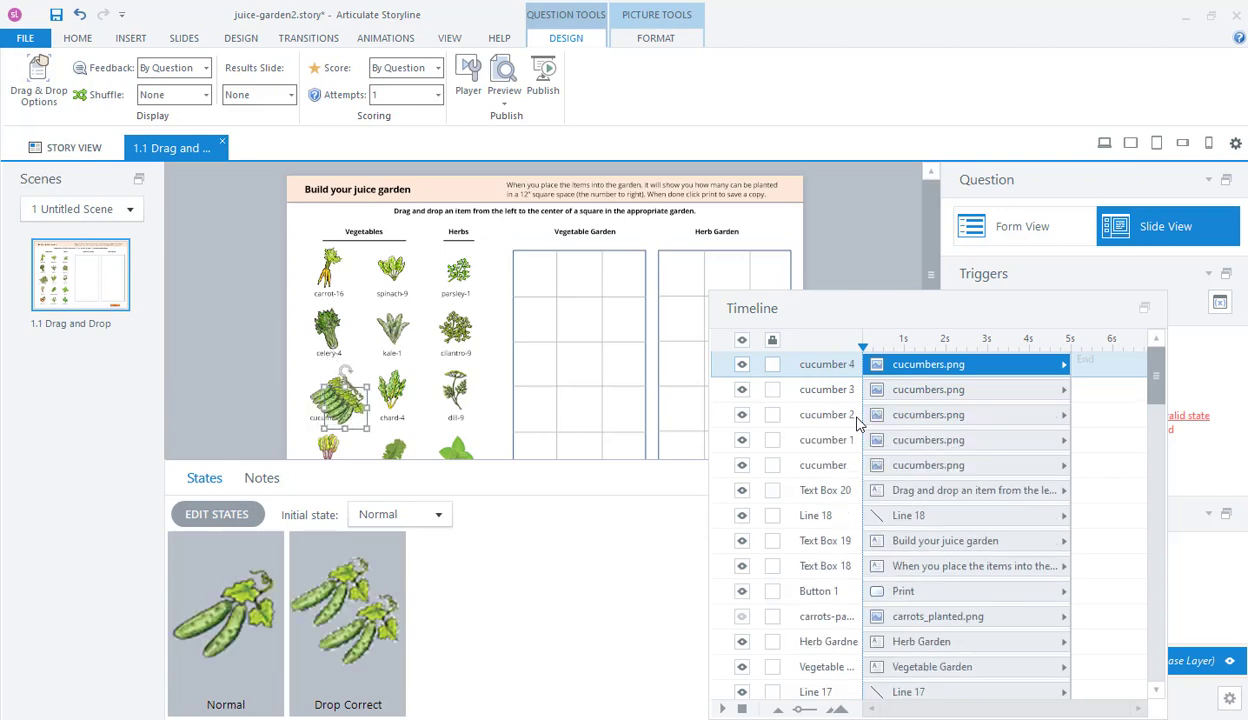
pyautogui.hotkey('ctrl', 'v')
pyautogui.hotkey('ctrl', 'v')
pyautogui.hotkey('ctrl', 'v')
pyautogui.hotkey('ctrl', 'v')
pyautogui.hotkey('ctrl', 'v')
pyautogui.hotkey('ctrl', 'v')
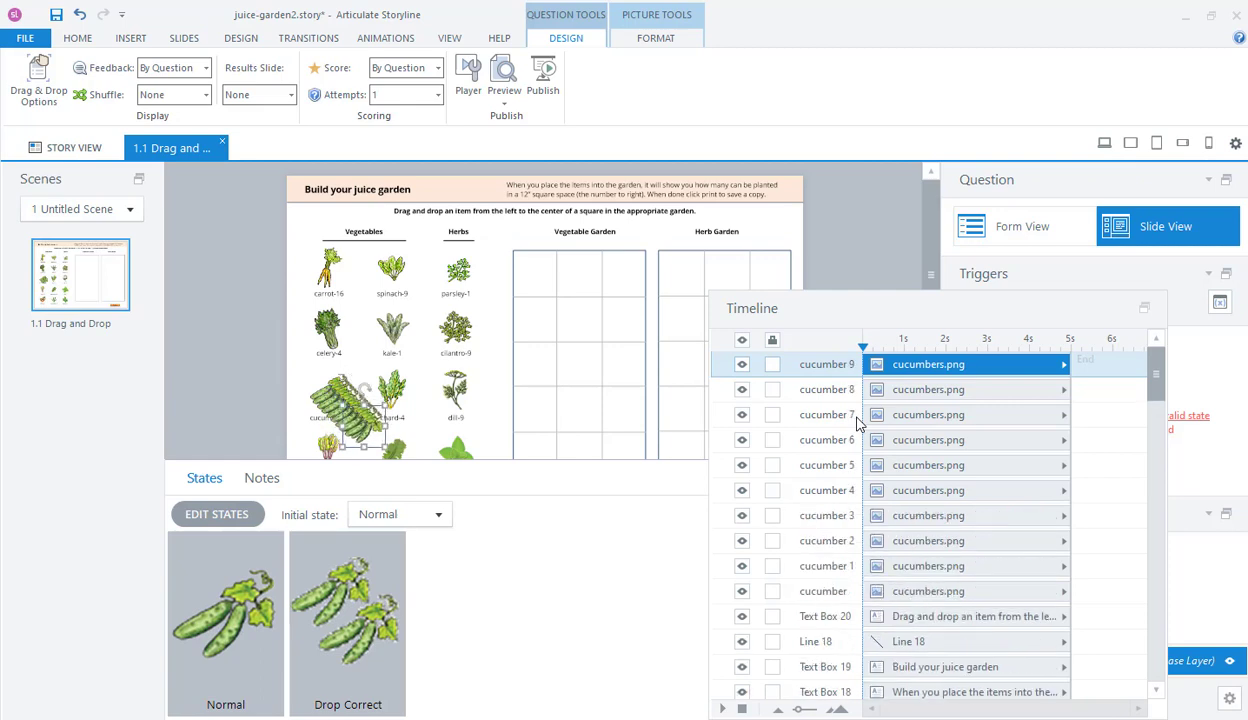
pyautogui.hotkey('ctrl', 'v')
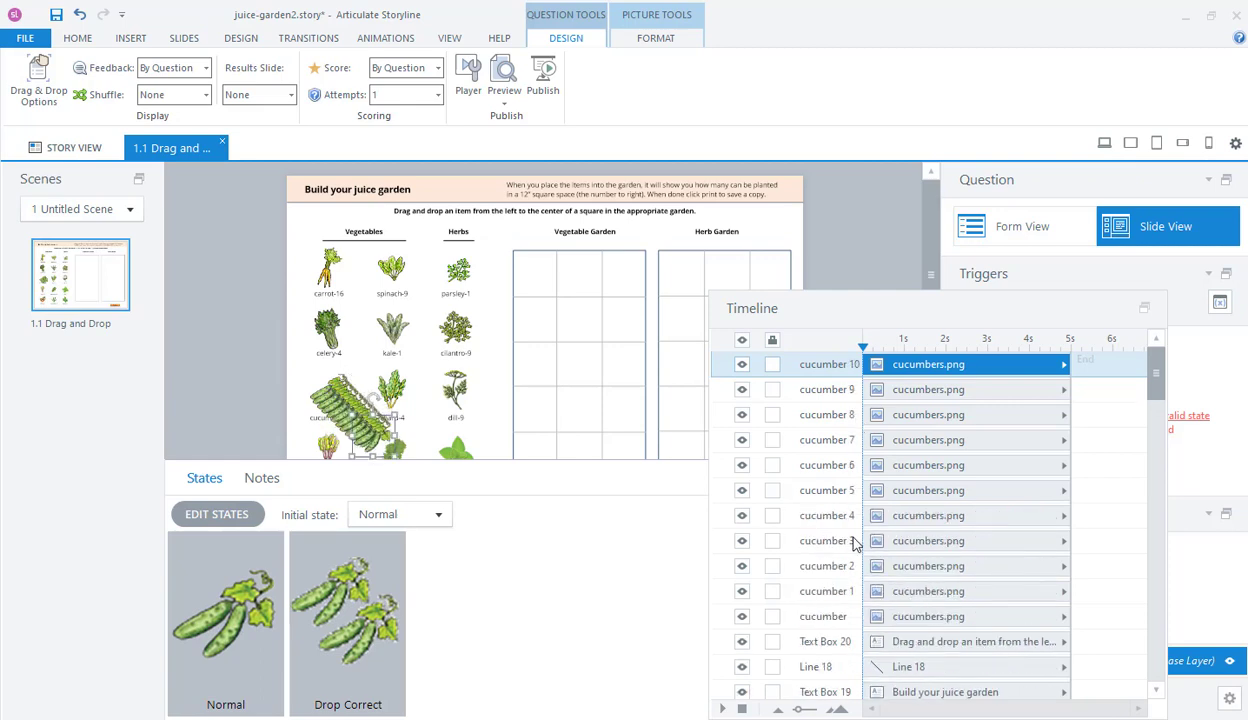
# Delete the original cucumber picture from the slide's timeline, keeping the numbered copies.
pyautogui.click(845, 618)
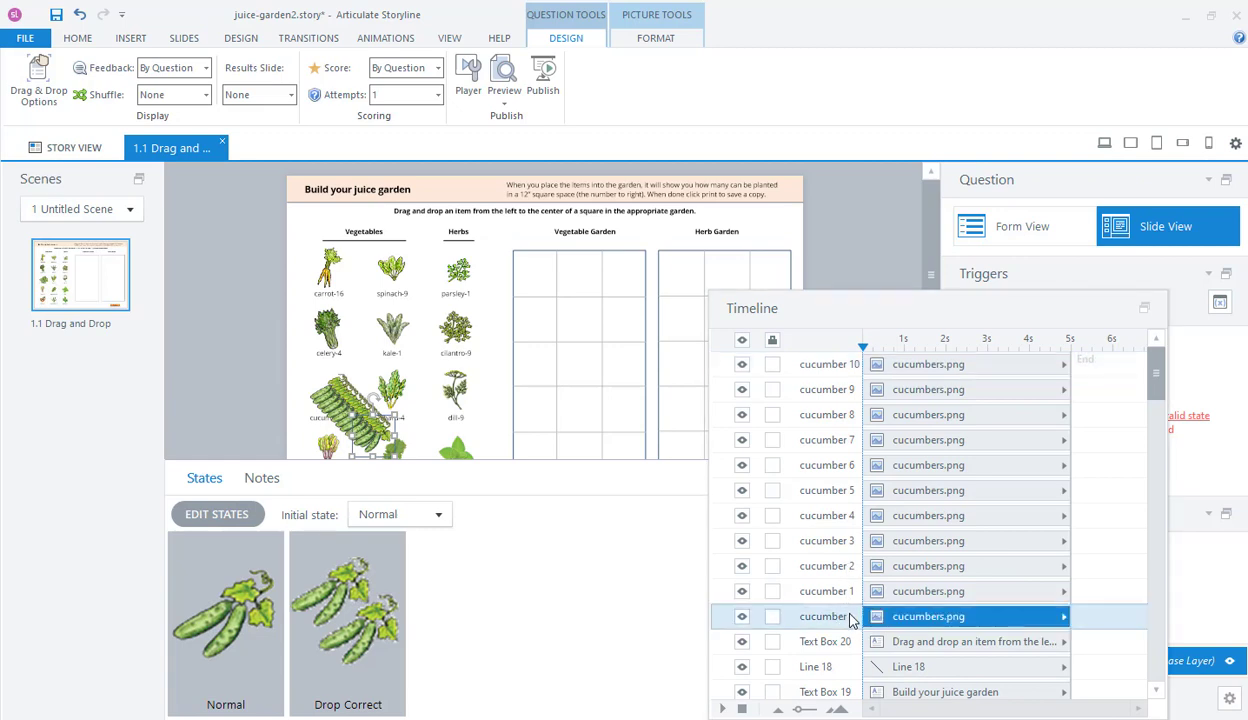
pyautogui.press('Delete')
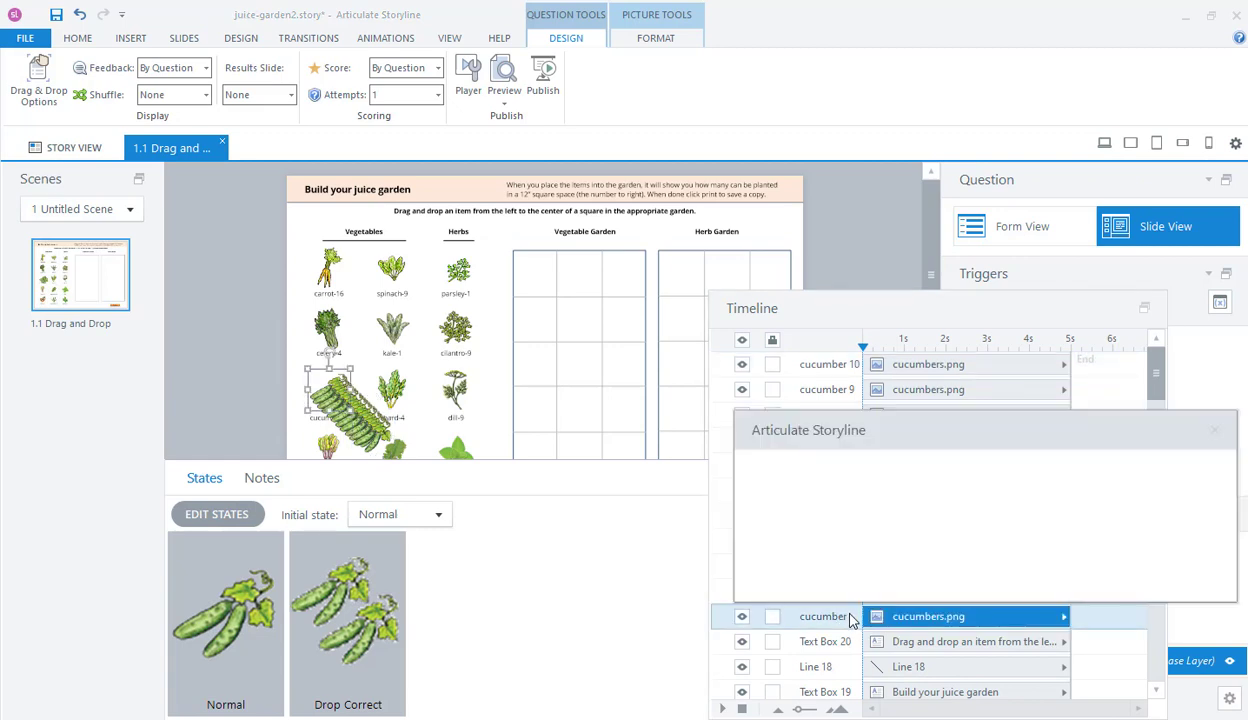
pyautogui.click(955, 576)
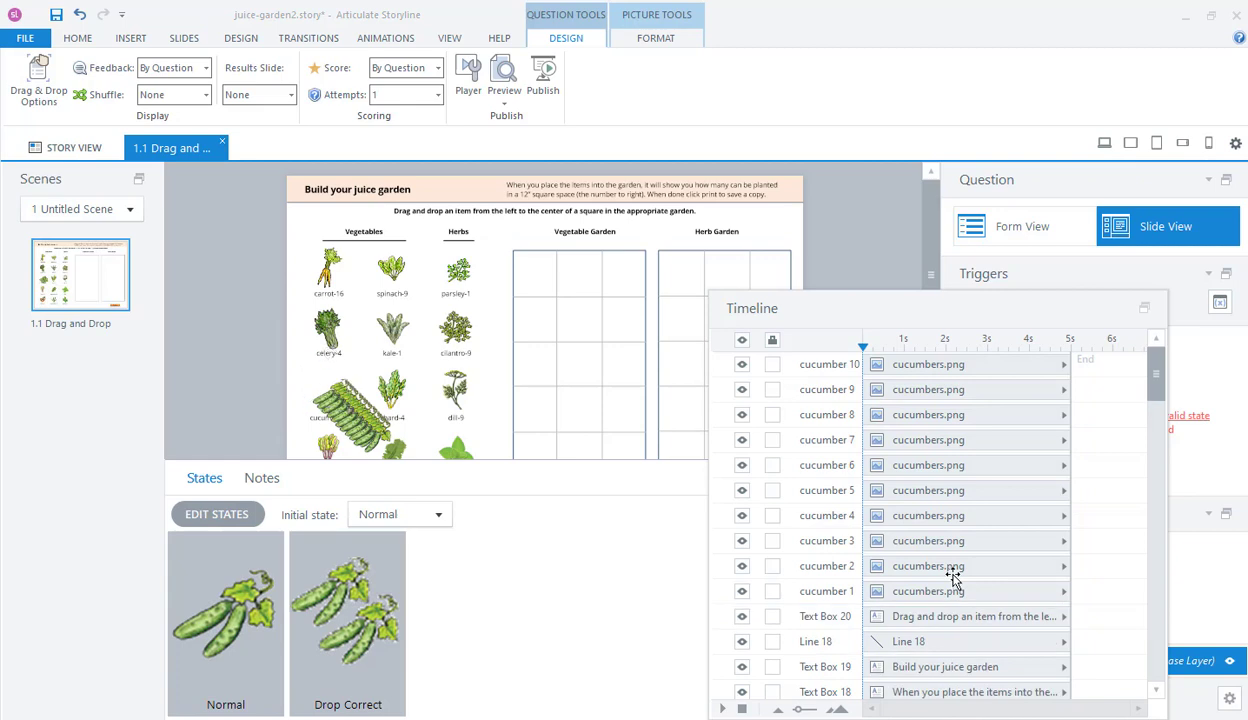
# Reorder the cucumber copies in the timeline so they run from cucumber 1 at the top down to cucumber 10.
pyautogui.click(962, 591)
pyautogui.moveTo(969, 540); pyautogui.dragTo(965, 352)
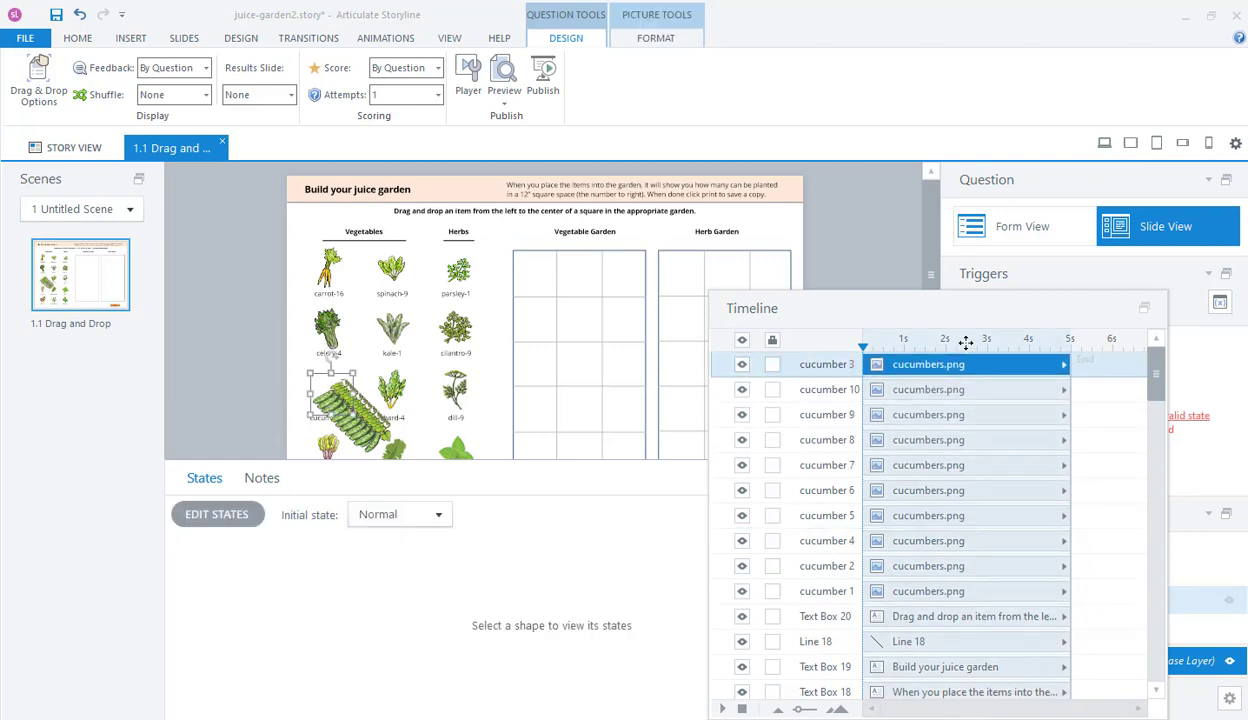
pyautogui.click(970, 592)
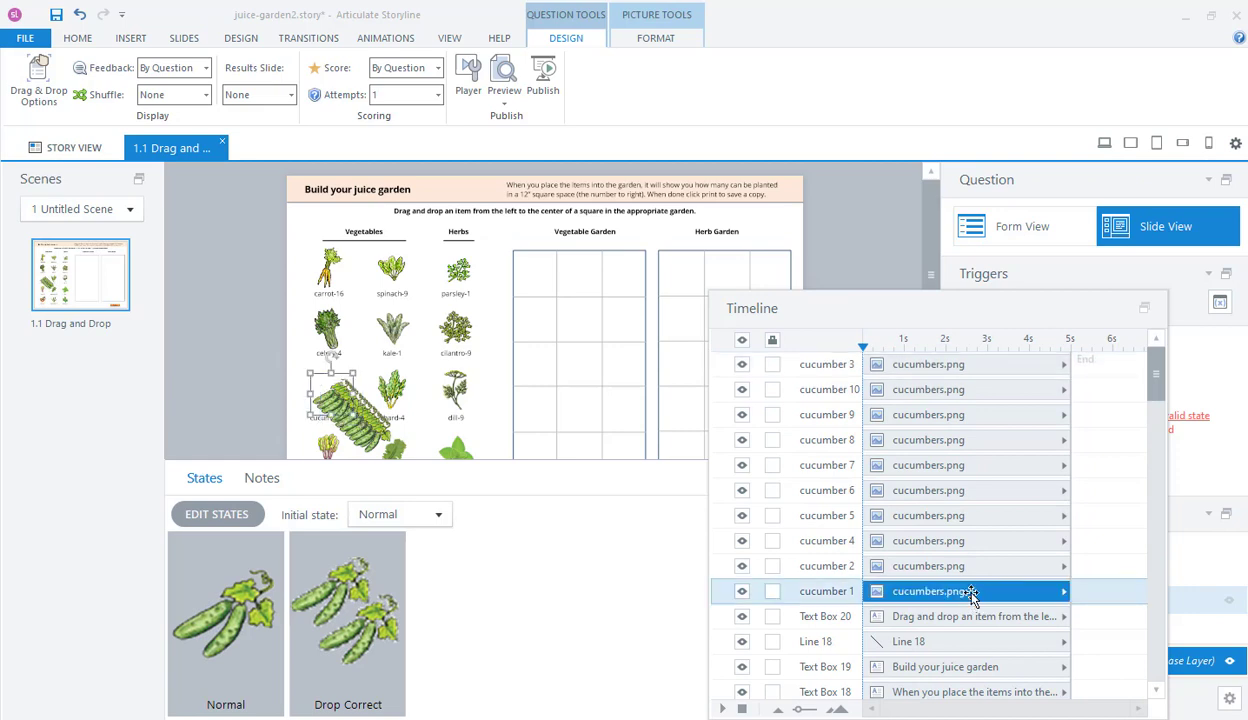
pyautogui.moveTo(965, 540); pyautogui.dragTo(955, 362)
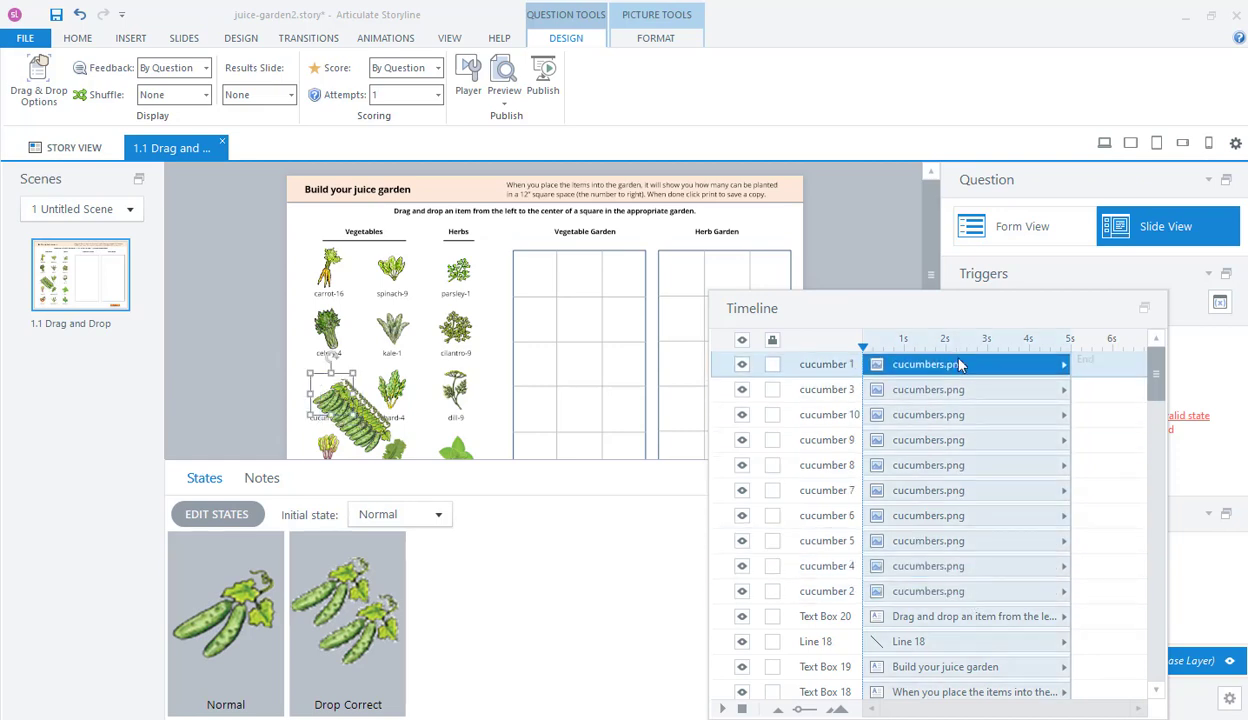
pyautogui.click(936, 593)
pyautogui.moveTo(920, 591); pyautogui.dragTo(918, 564)
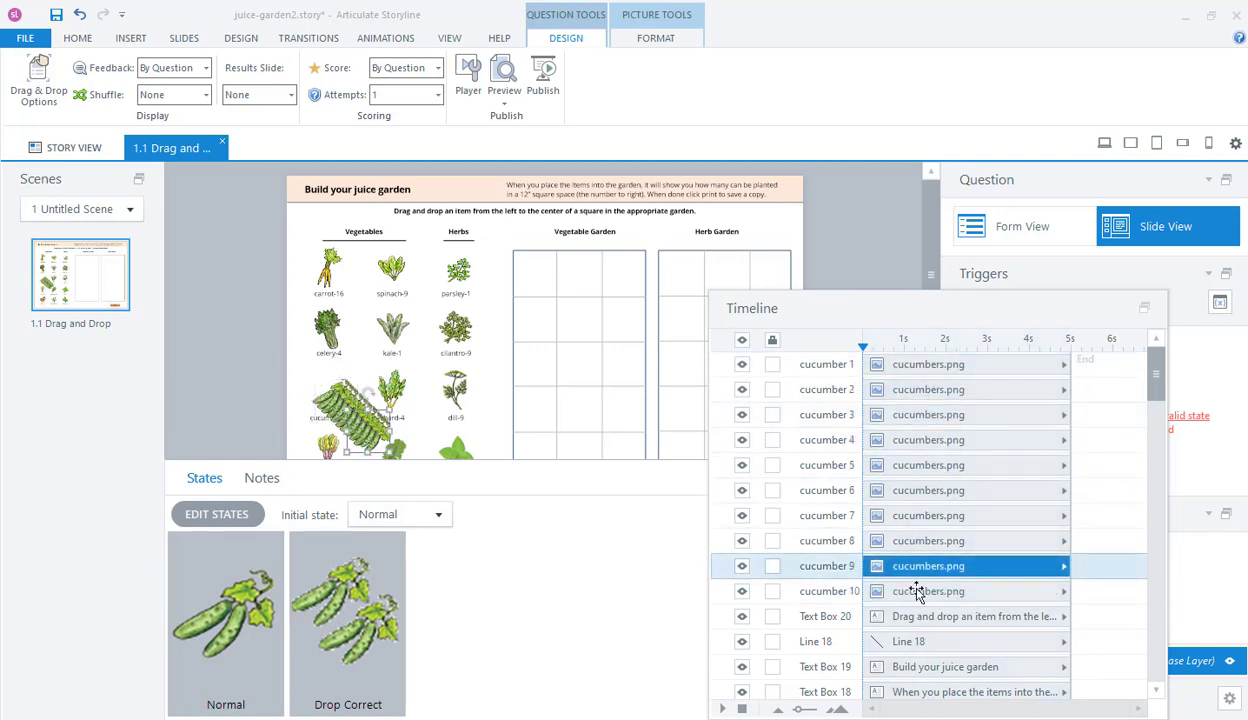
# Align all ten cucumber copies by center and middle into one stack, and place it above the cucumber-2 label at X 38 px, Y 337 px.
pyautogui.click(918, 366)
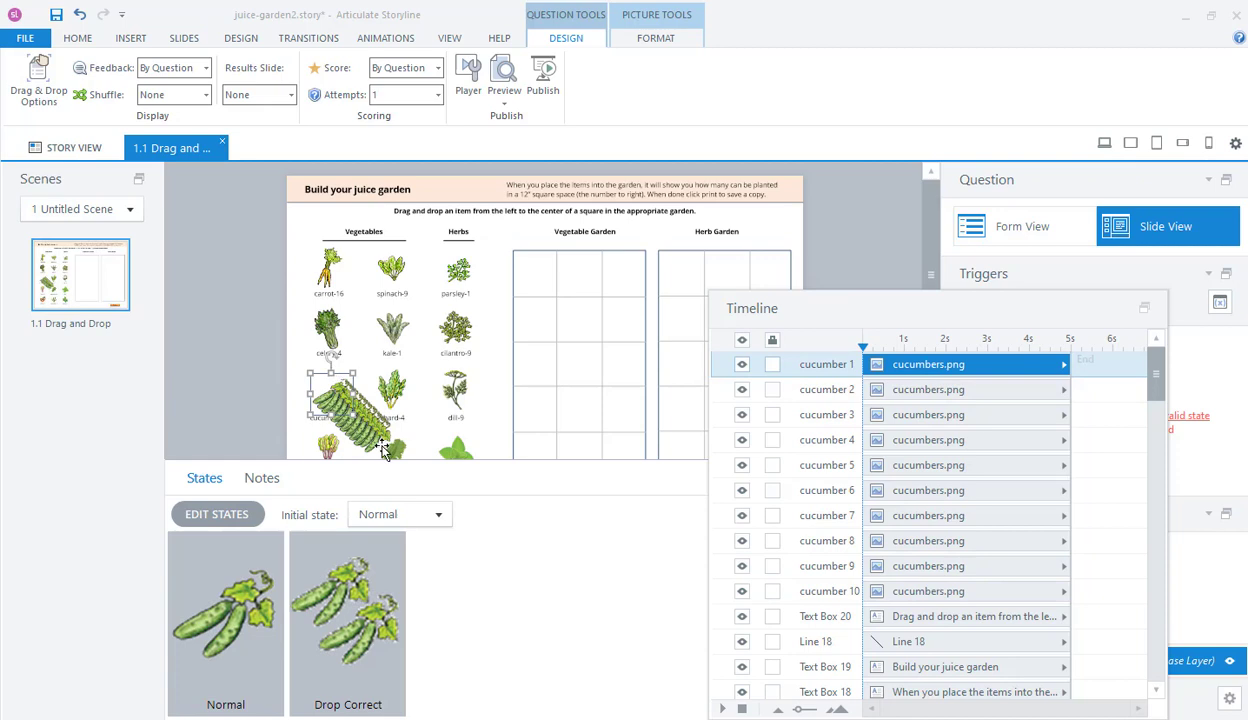
pyautogui.keyDown('shift'); pyautogui.click(928, 588); pyautogui.keyUp('shift')
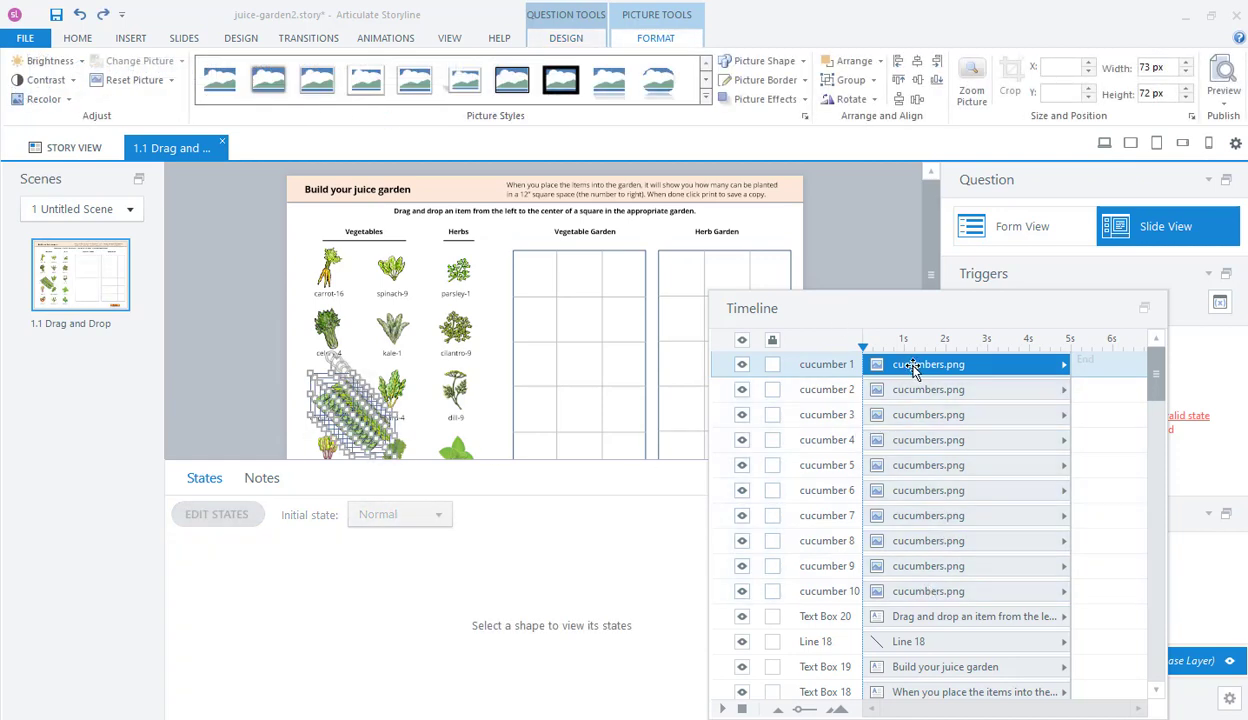
pyautogui.keyDown('shift'); pyautogui.click(960, 588); pyautogui.keyUp('shift')
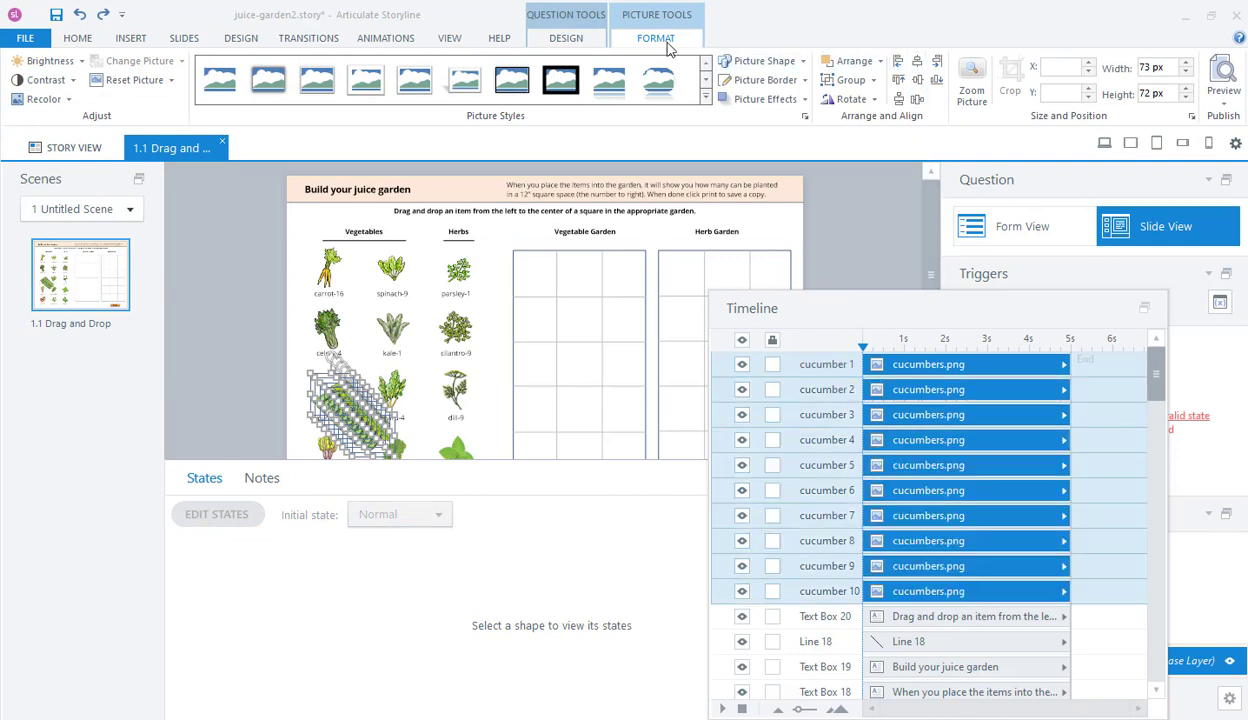
pyautogui.click(918, 64)
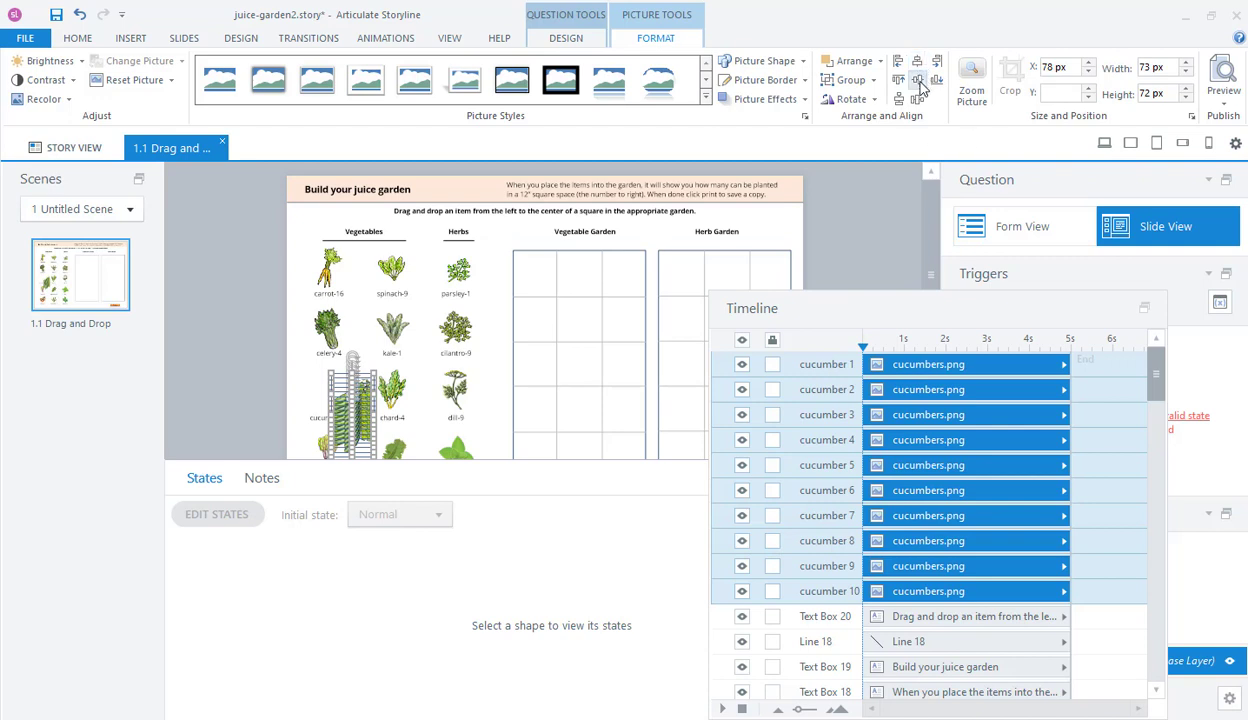
pyautogui.click(920, 84)
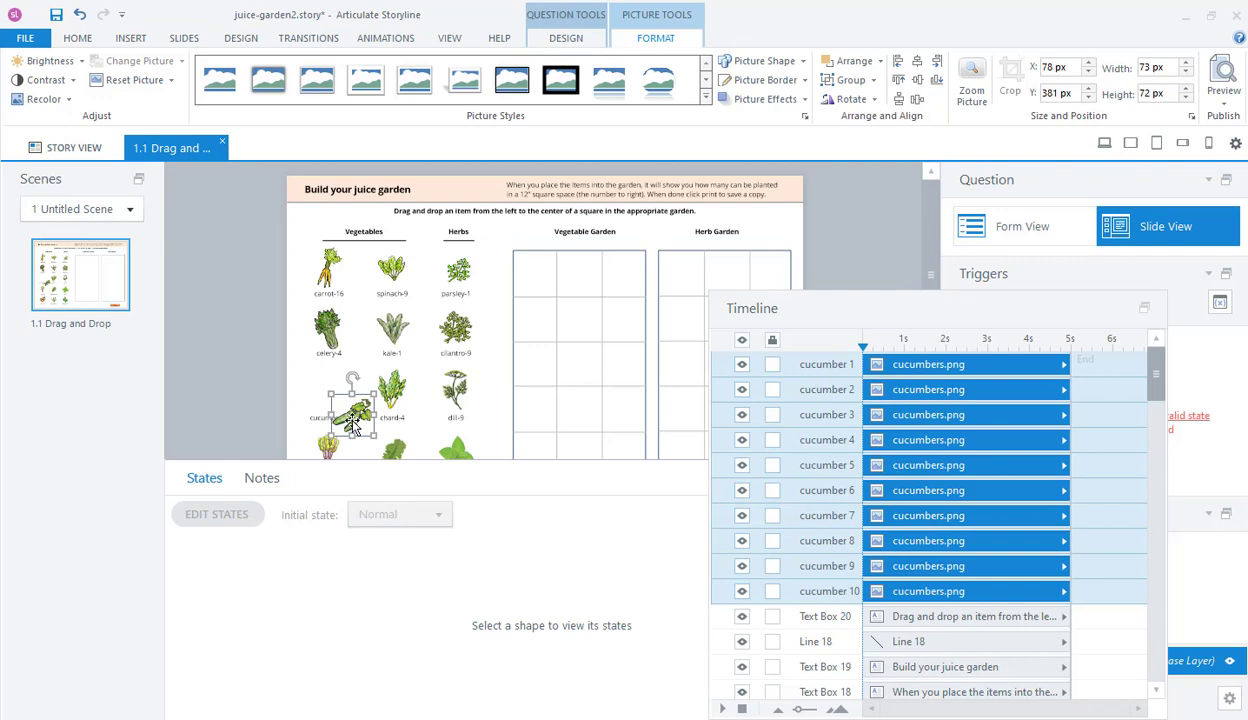
pyautogui.moveTo(347, 407); pyautogui.dragTo(331, 396)
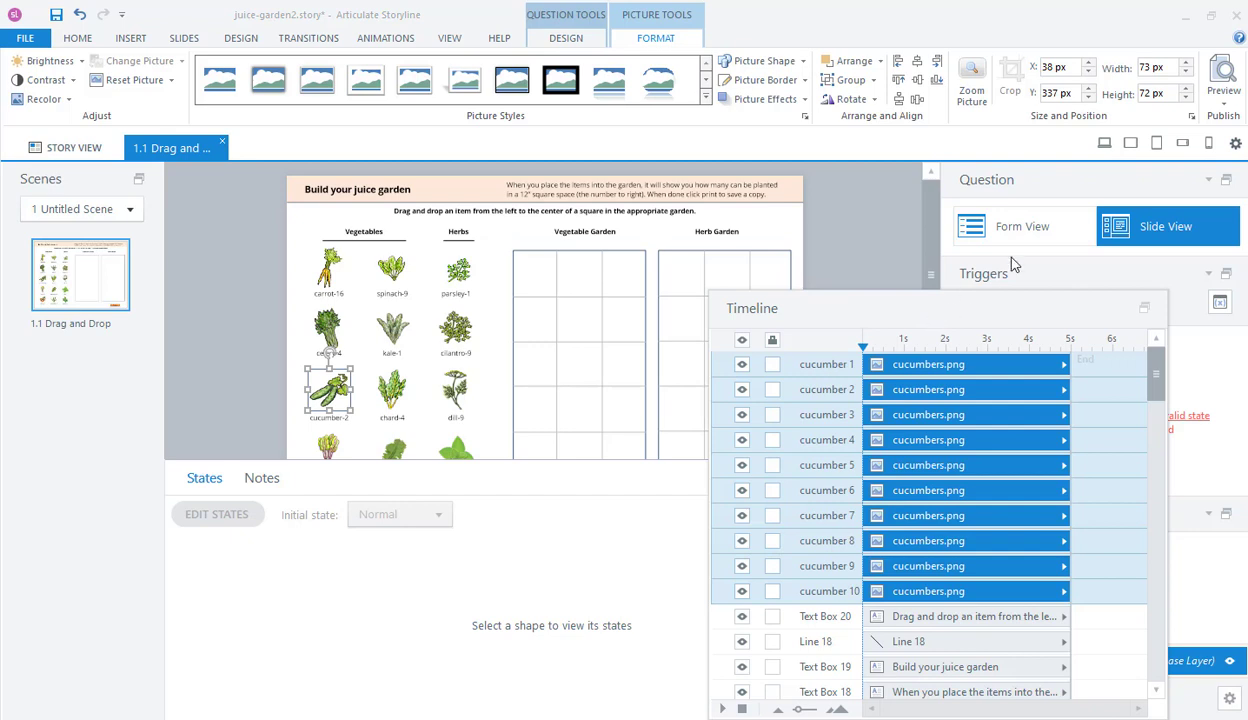
# Review the drag item and drop target rows from the celery entries through row DD in the question's form view.
pyautogui.click(1024, 229)
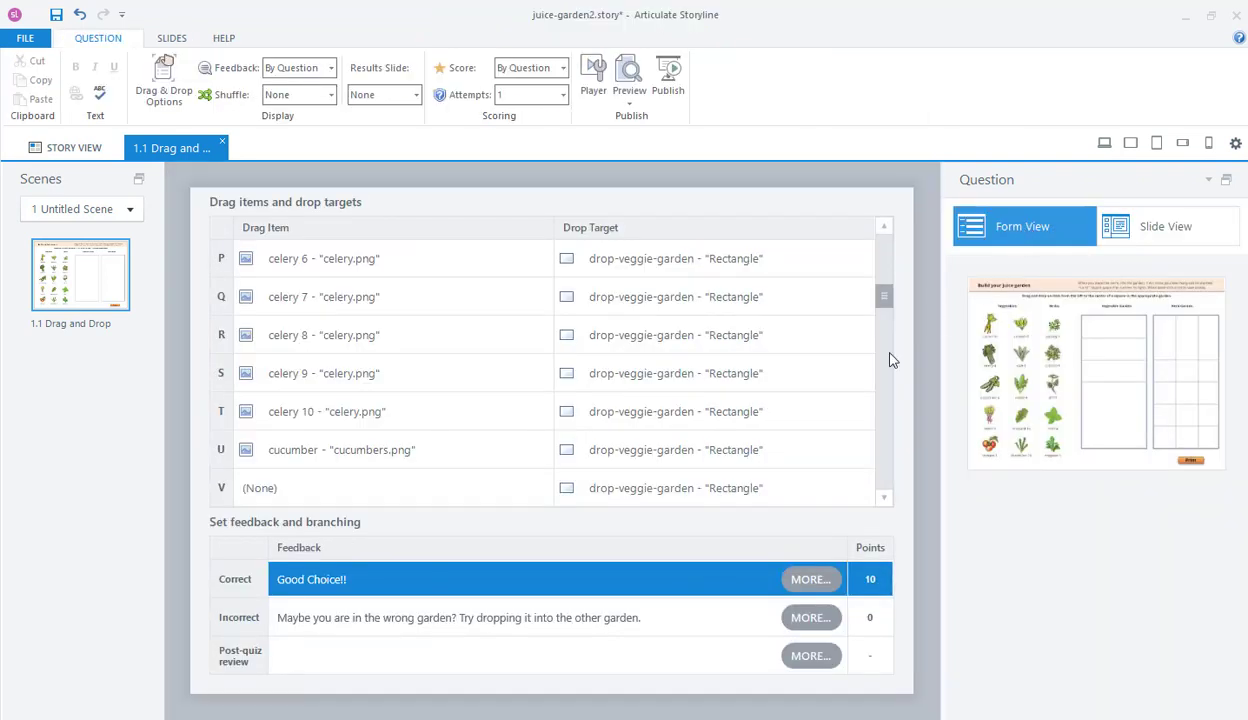
pyautogui.scroll(-1, 432, 430)
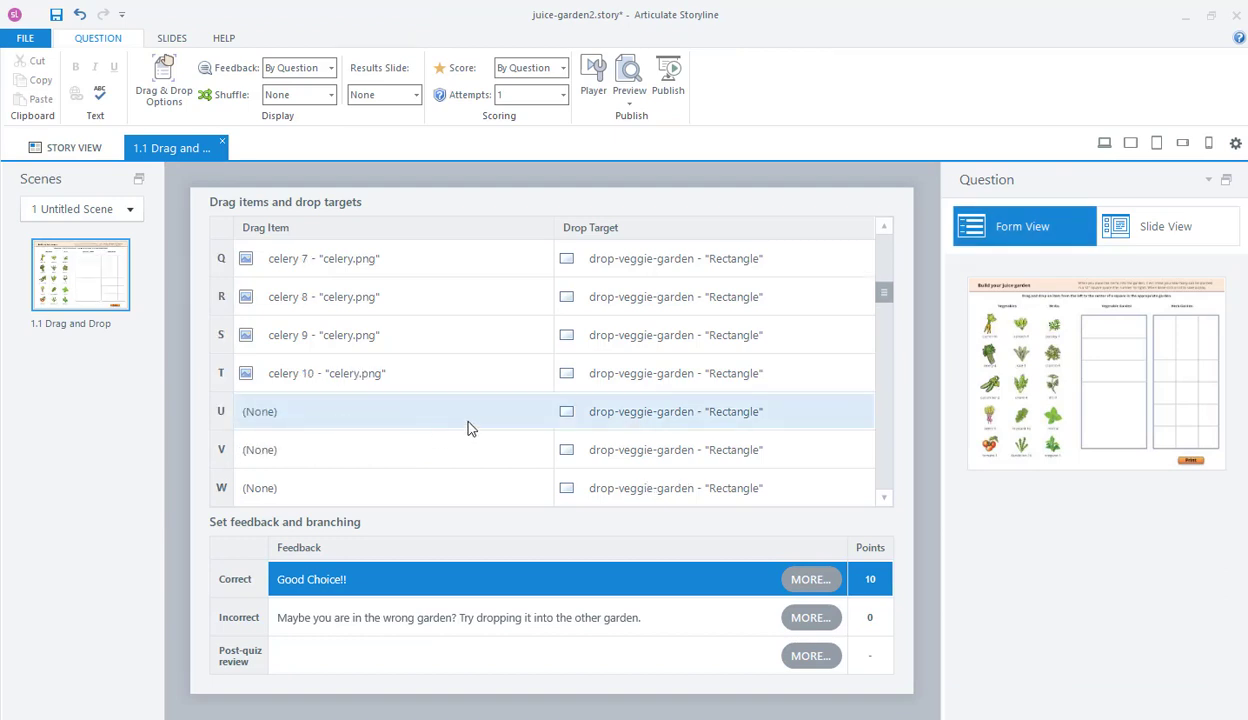
pyautogui.scroll(-6, 508, 419)
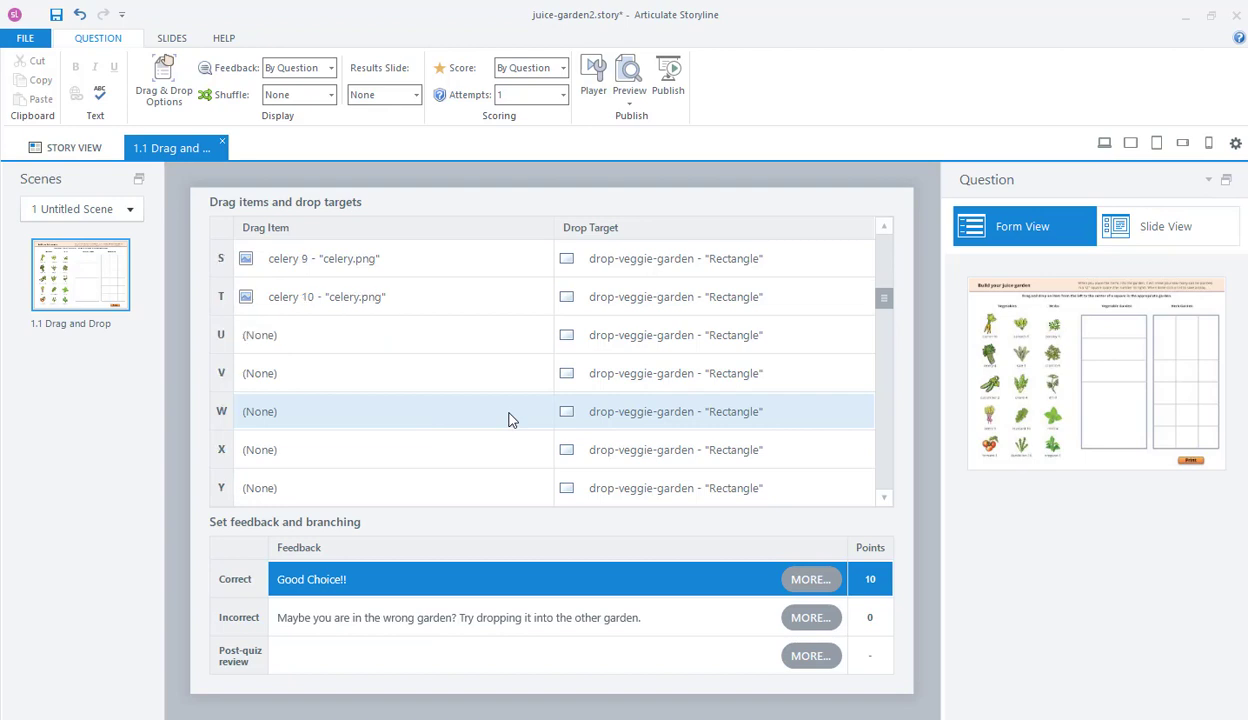
pyautogui.scroll(-6, 508, 419)
pyautogui.scroll(7, 508, 419)
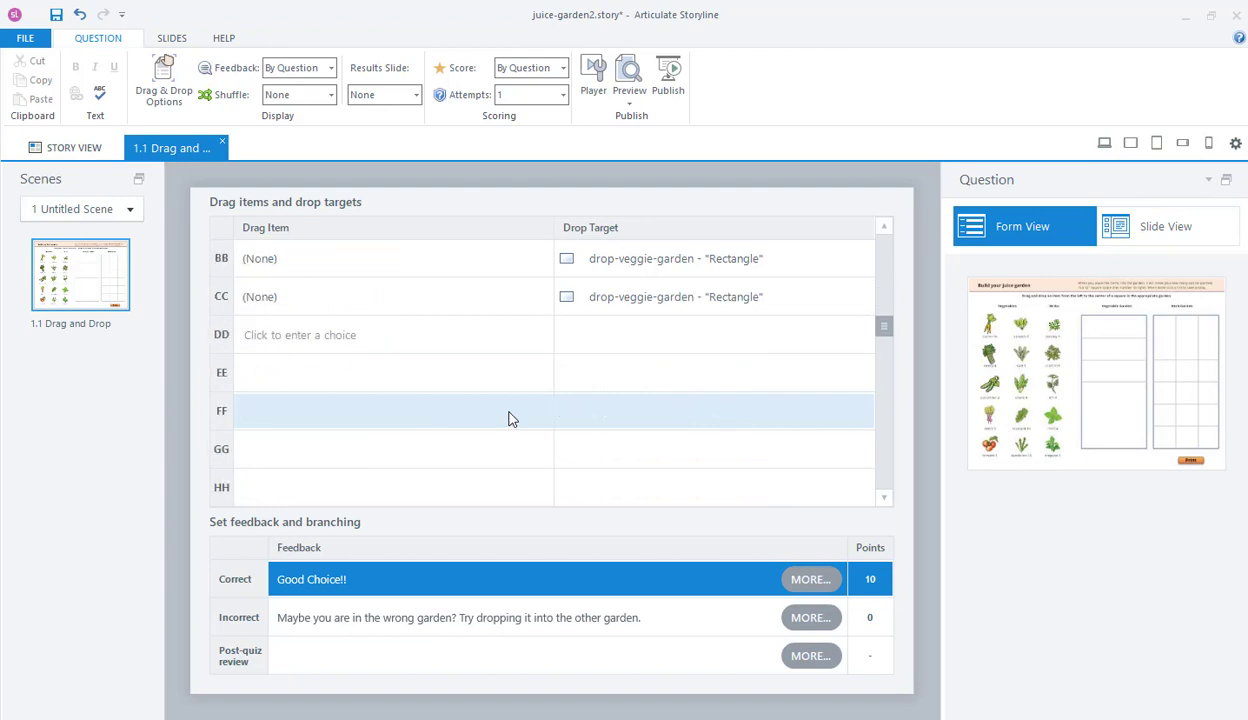
pyautogui.scroll(4, 508, 419)
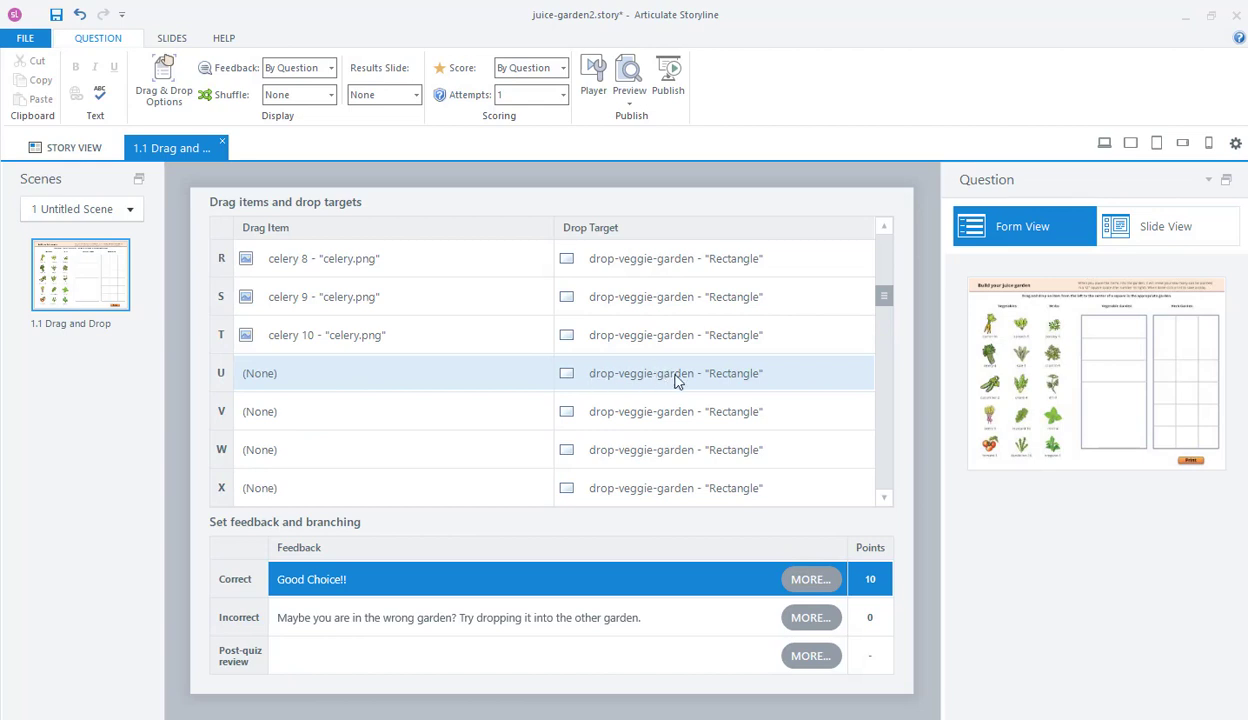
pyautogui.scroll(-6, 663, 404)
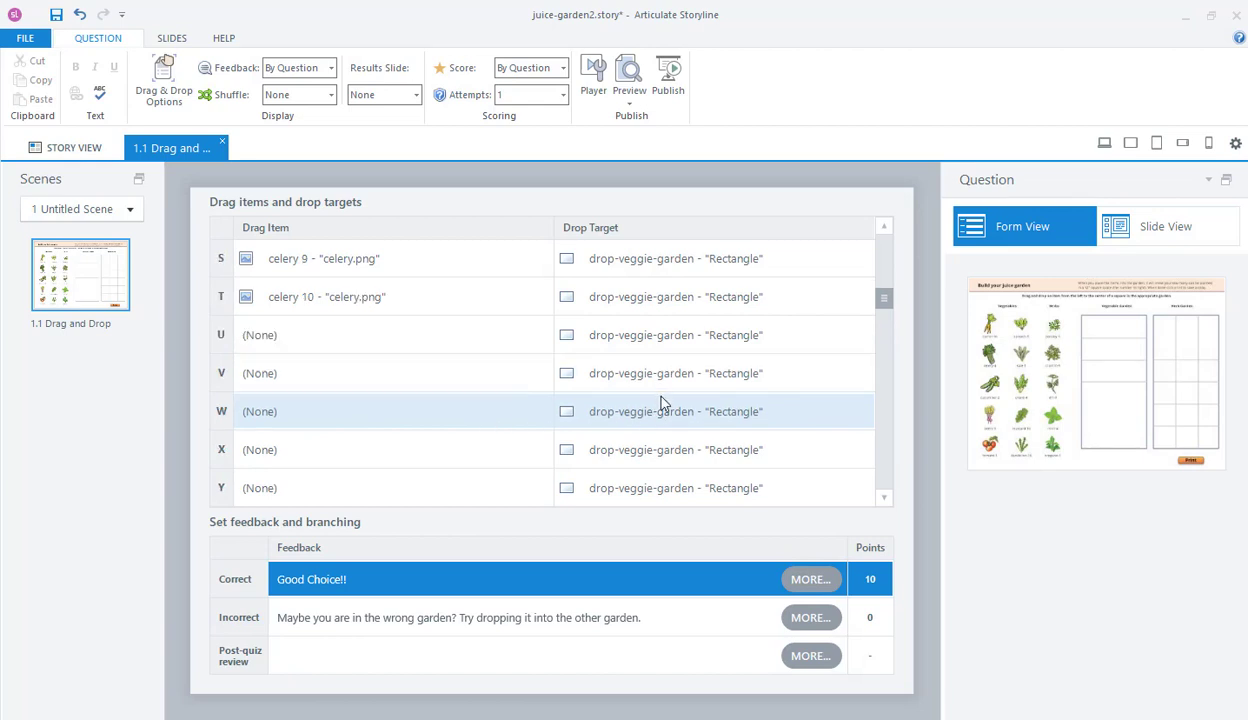
pyautogui.scroll(6, 663, 404)
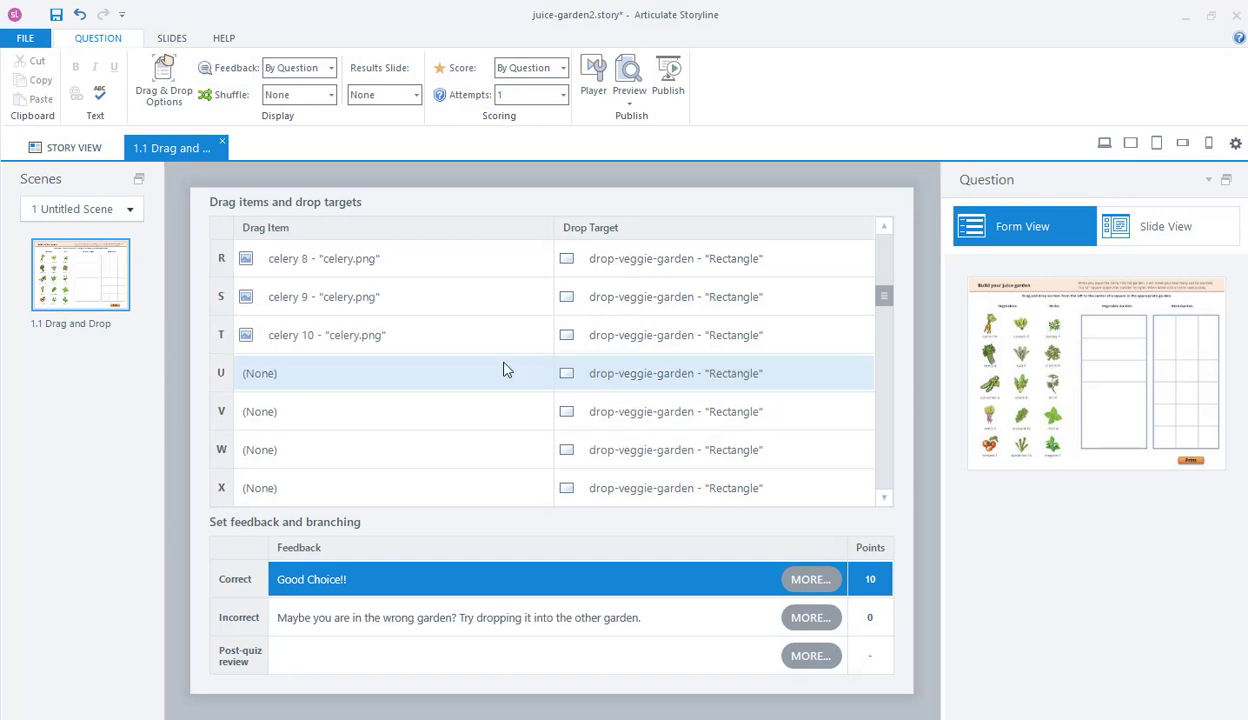
# Assign cucumber 1 as the drag item in row U of the drag items and drop targets table.
pyautogui.scroll(10, 505, 370)
pyautogui.scroll(7, 505, 370)
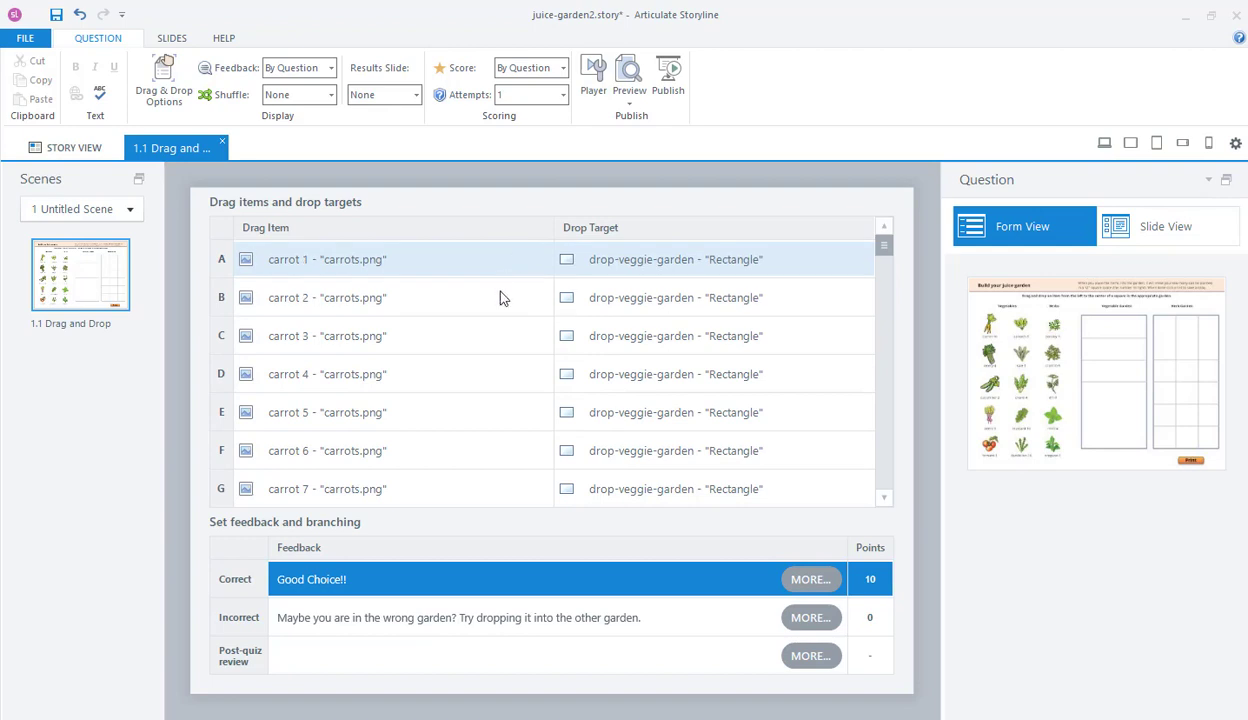
pyautogui.scroll(-3, 468, 373)
pyautogui.scroll(-5, 470, 485)
pyautogui.scroll(-7, 463, 472)
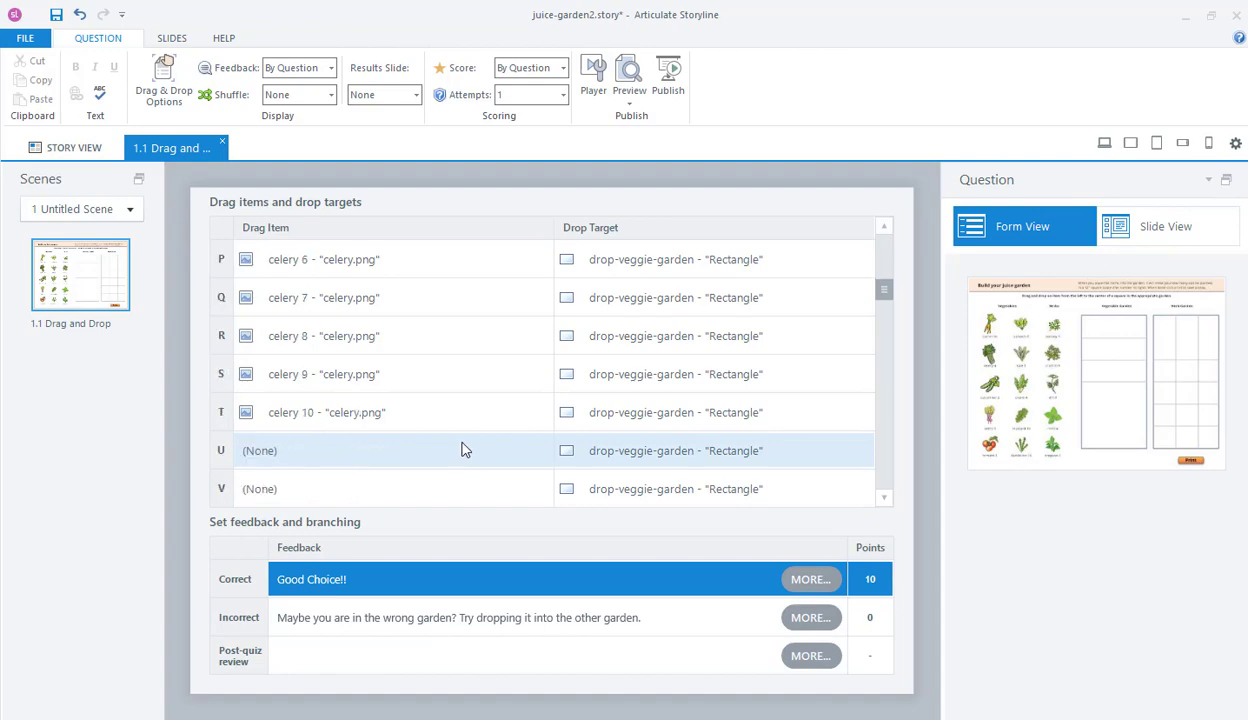
pyautogui.click(529, 450)
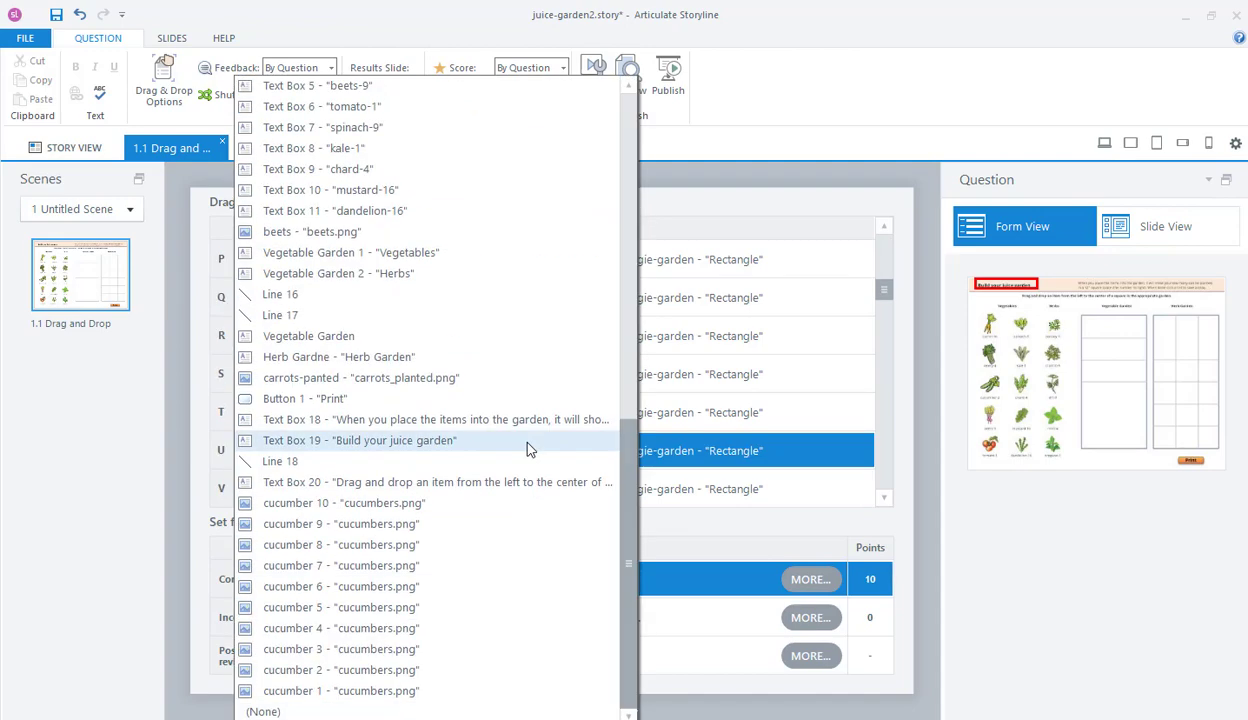
pyautogui.click(463, 703)
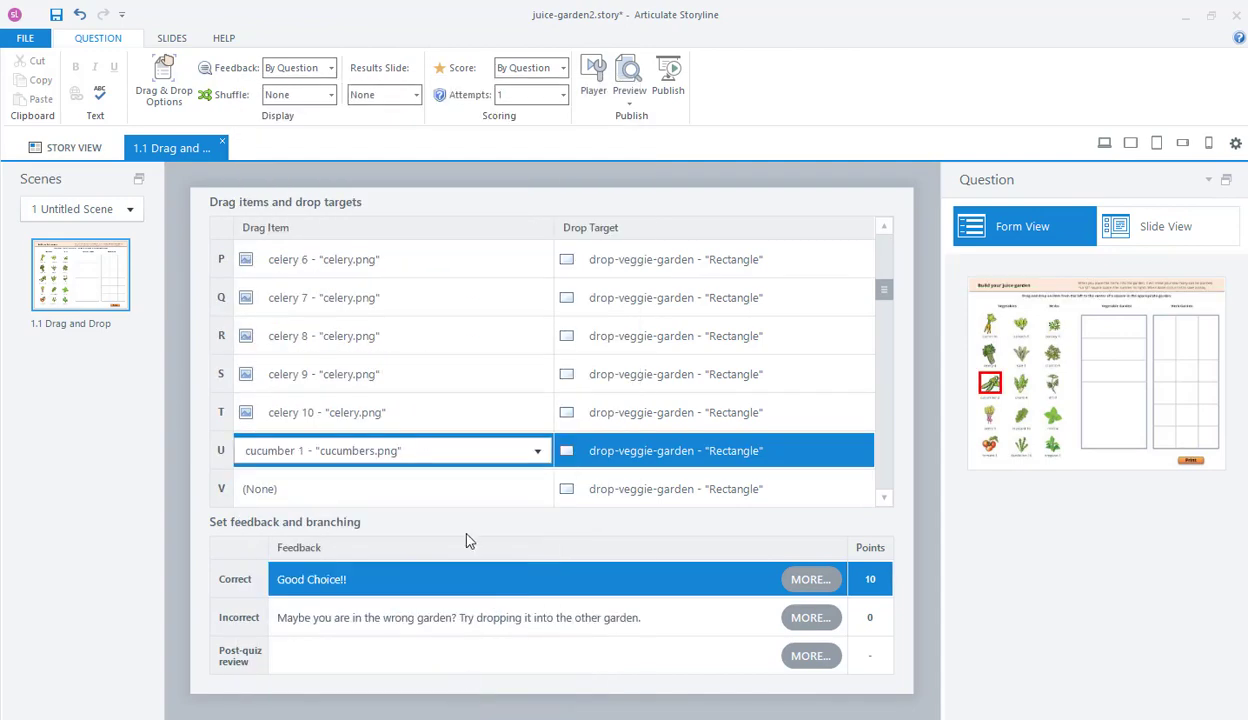
# Assign cucumber 2 and cucumber 3 as the drag items in rows V and W, paired with drop-veggie-garden.
pyautogui.click(487, 492)
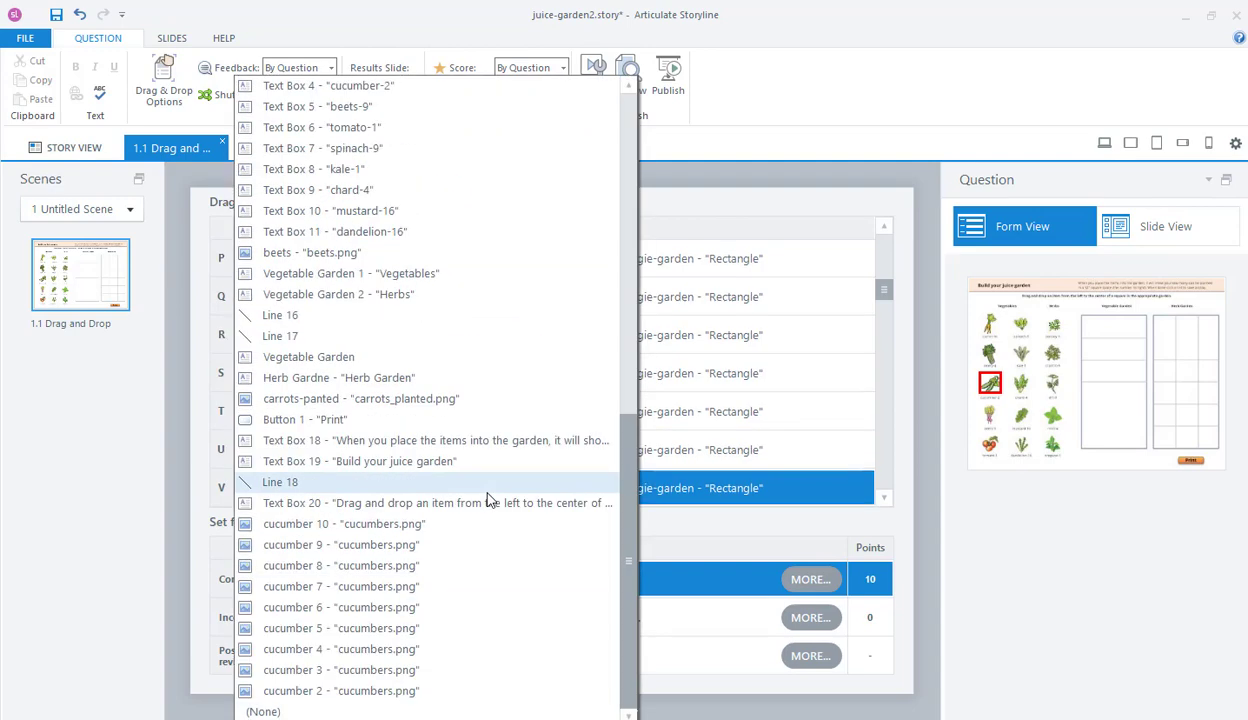
pyautogui.click(454, 691)
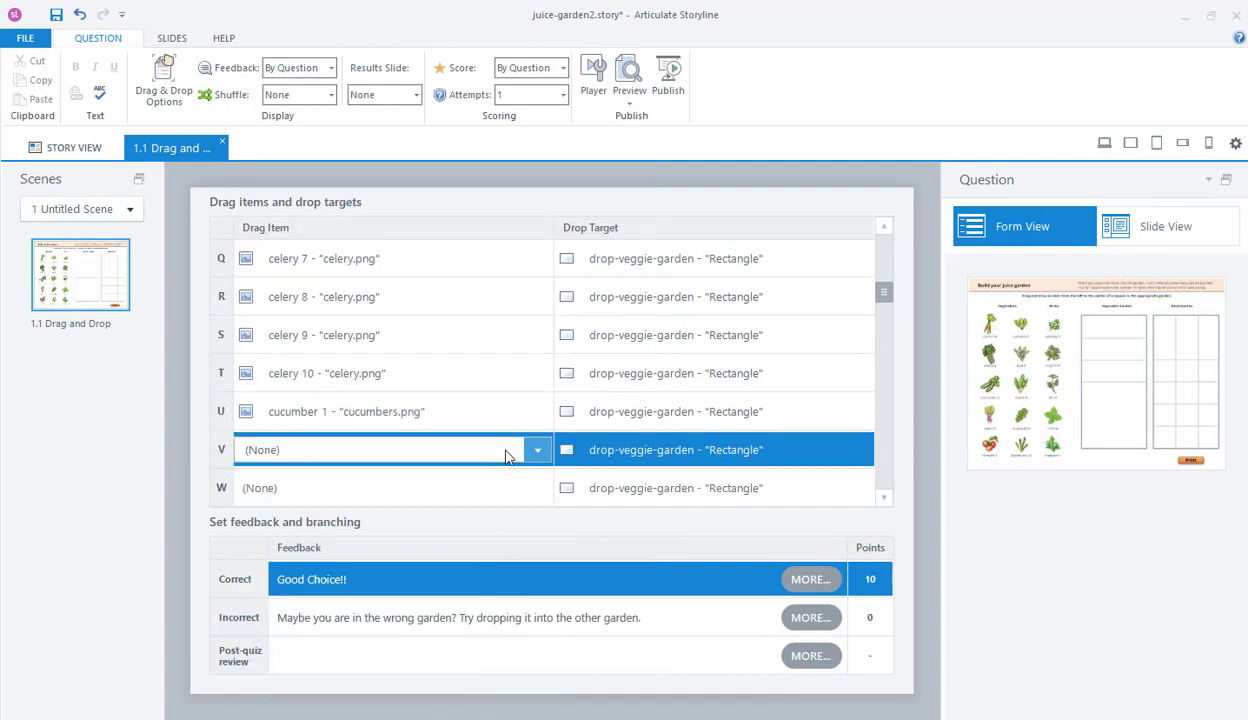
pyautogui.click(505, 455)
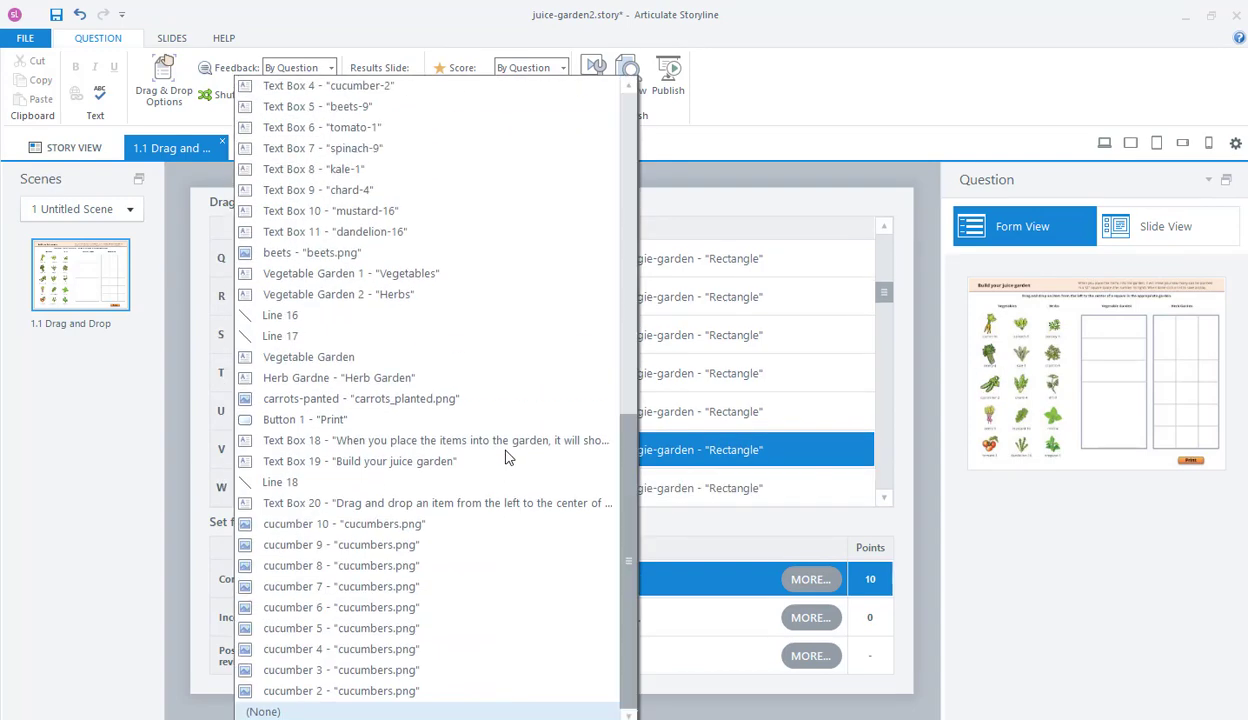
pyautogui.click(443, 670)
pyautogui.click(485, 457)
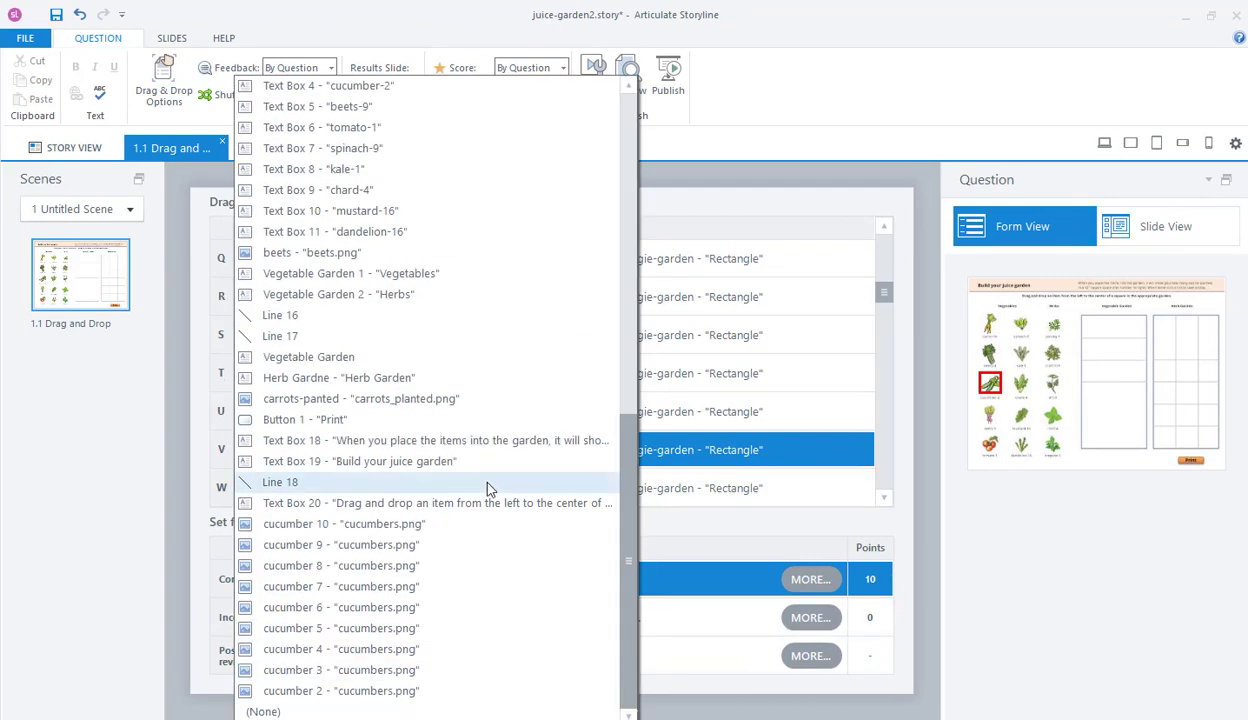
pyautogui.click(437, 690)
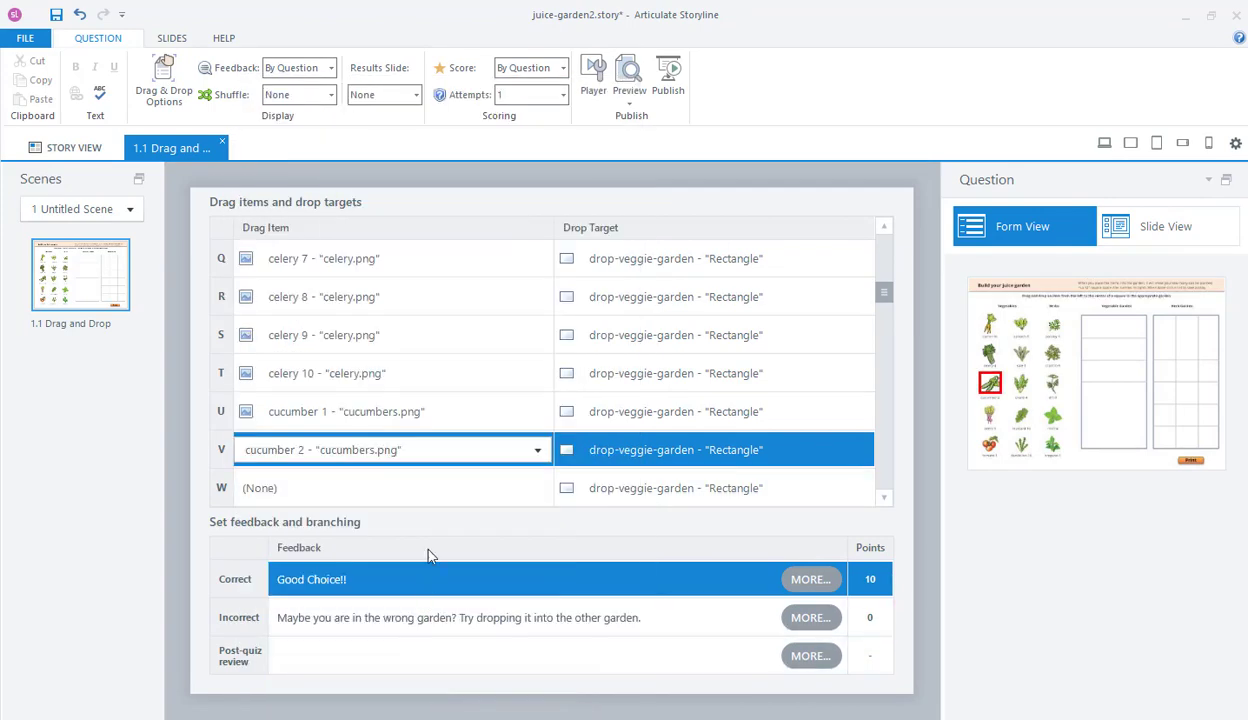
pyautogui.click(466, 492)
pyautogui.click(424, 690)
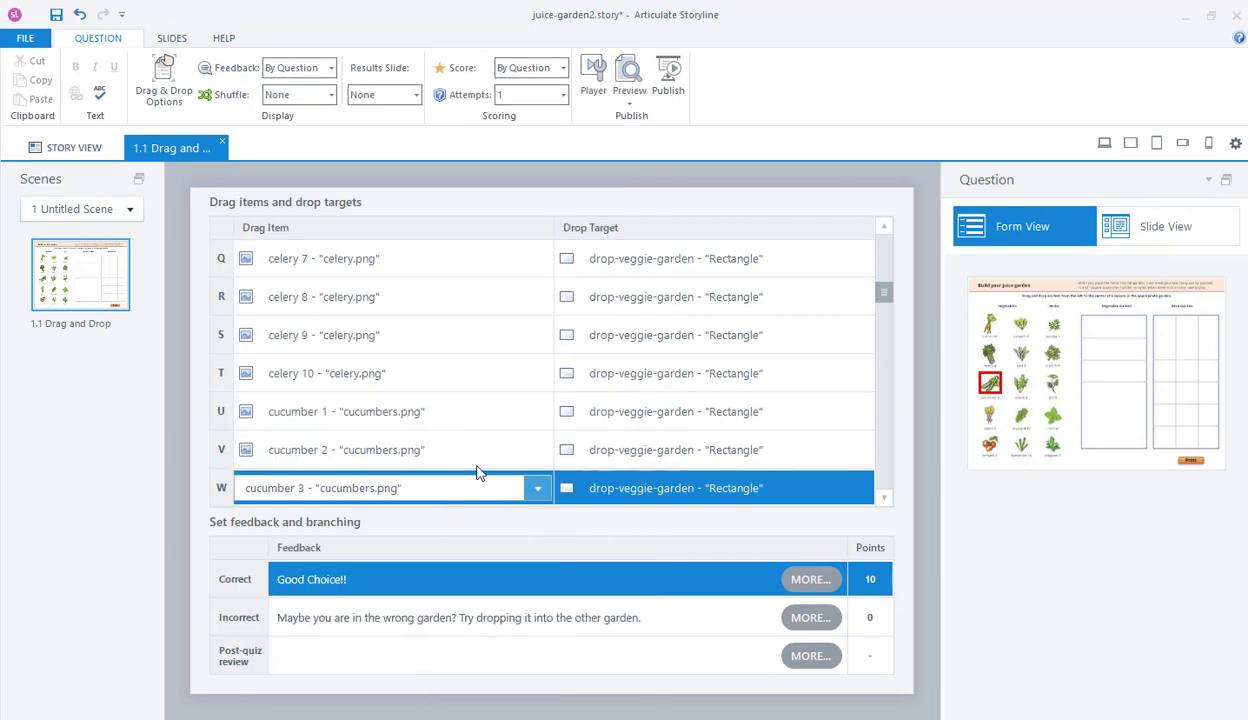
# Assign cucumber 4 as the drag item in row X.
pyautogui.scroll(-2, 501, 437)
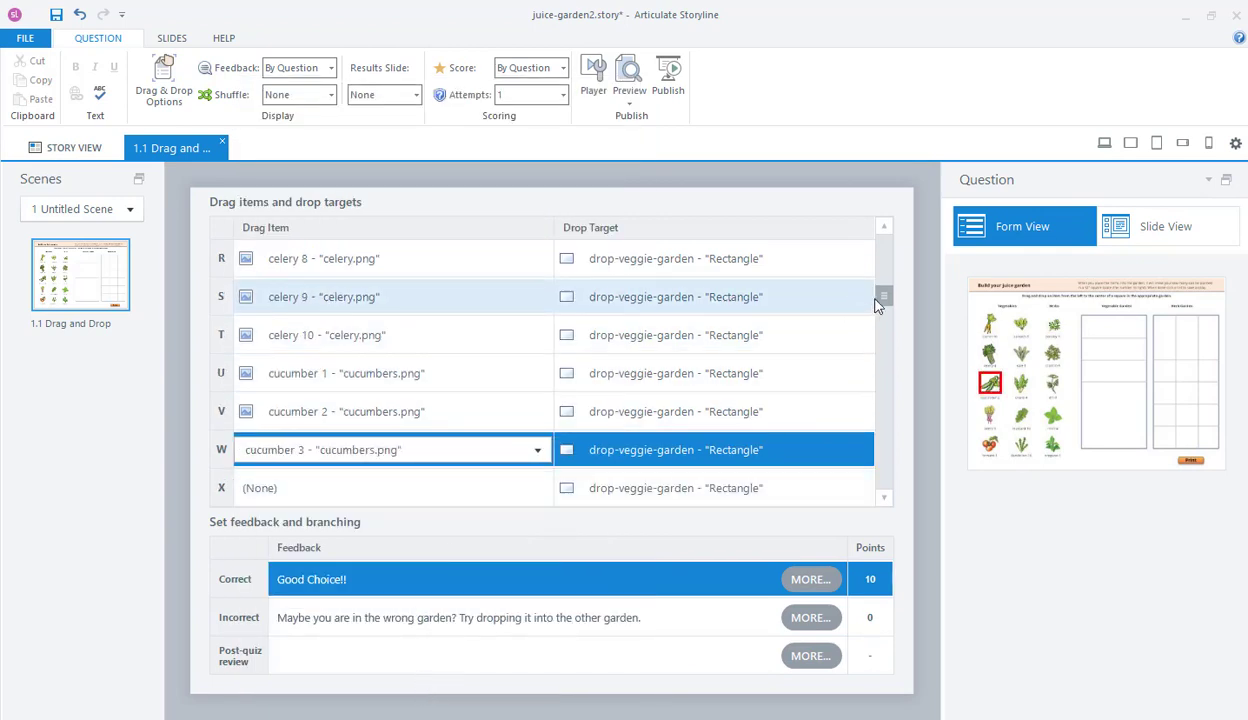
pyautogui.scroll(-3, 859, 286)
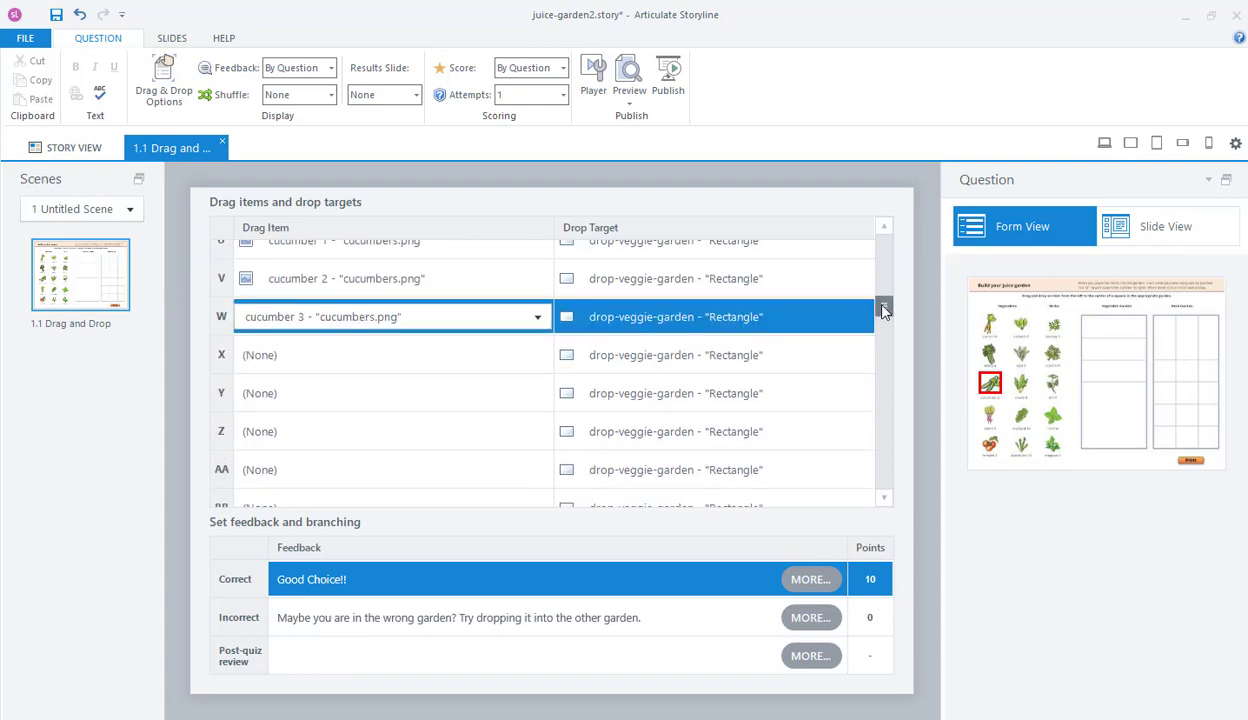
pyautogui.click(440, 365)
pyautogui.click(428, 671)
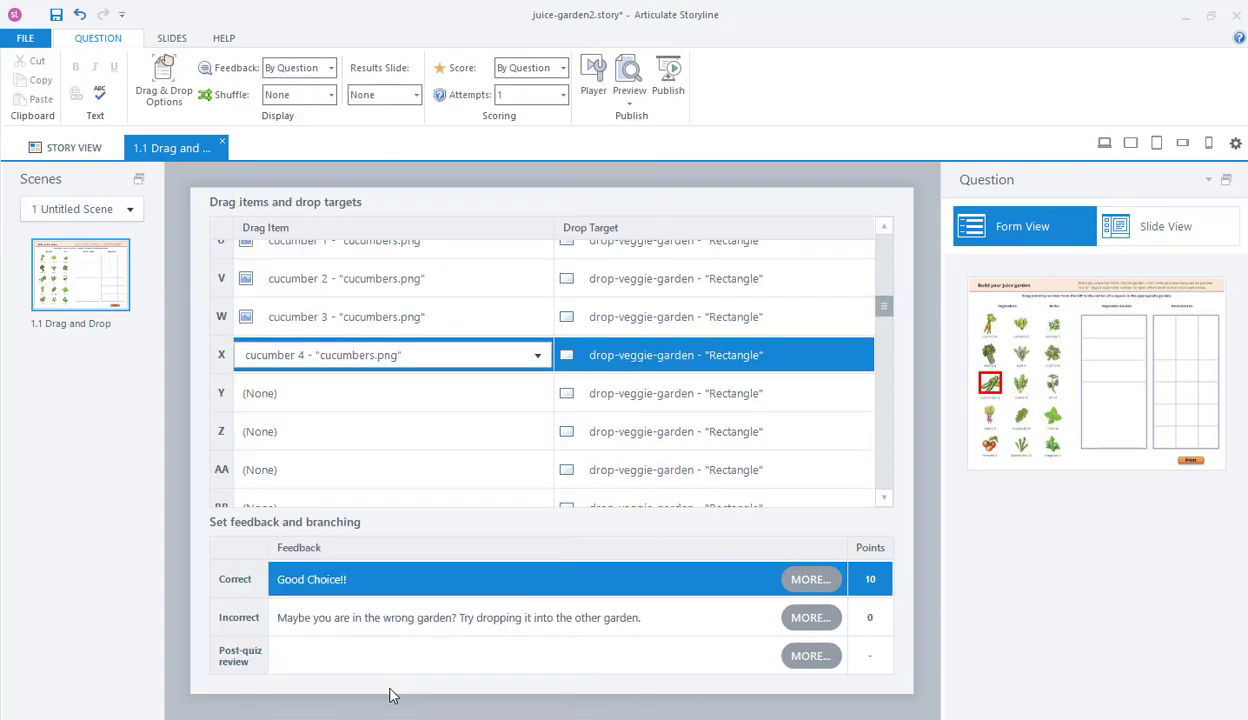
# Assign cucumber 5, cucumber 6 and cucumber 7 as the drag items in rows Y, Z and AA.
pyautogui.scroll(-2, 359, 371)
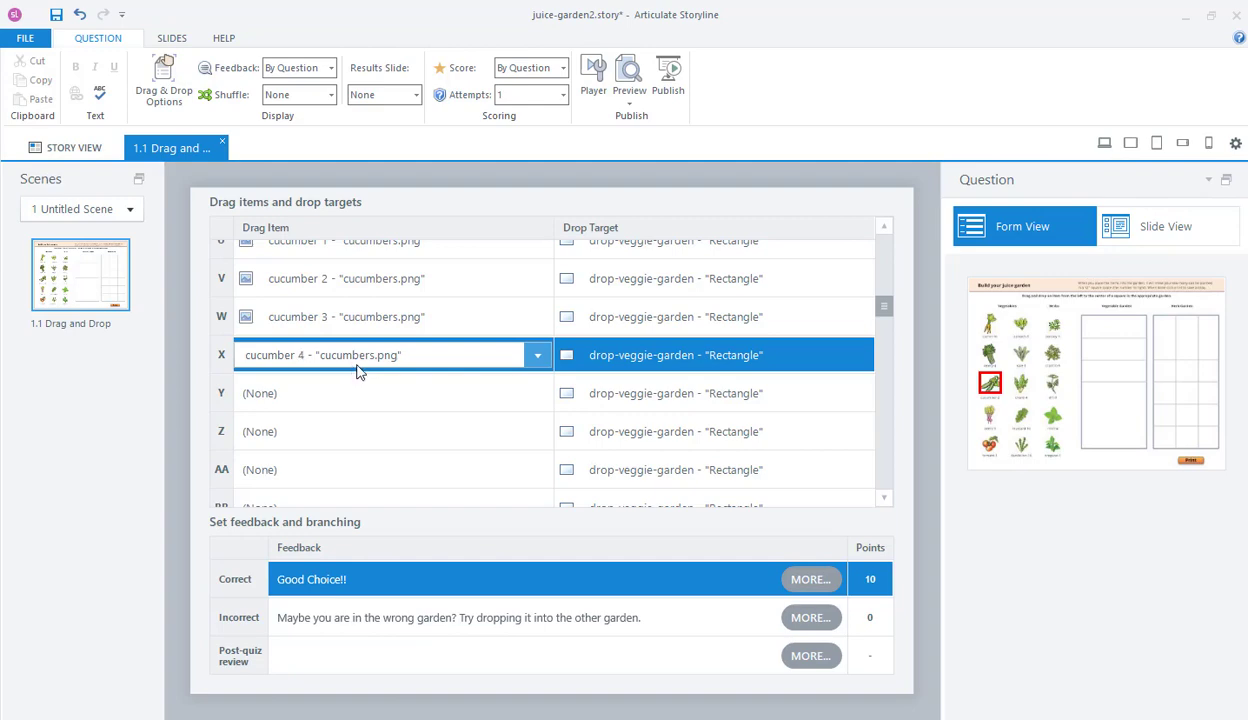
pyautogui.click(362, 403)
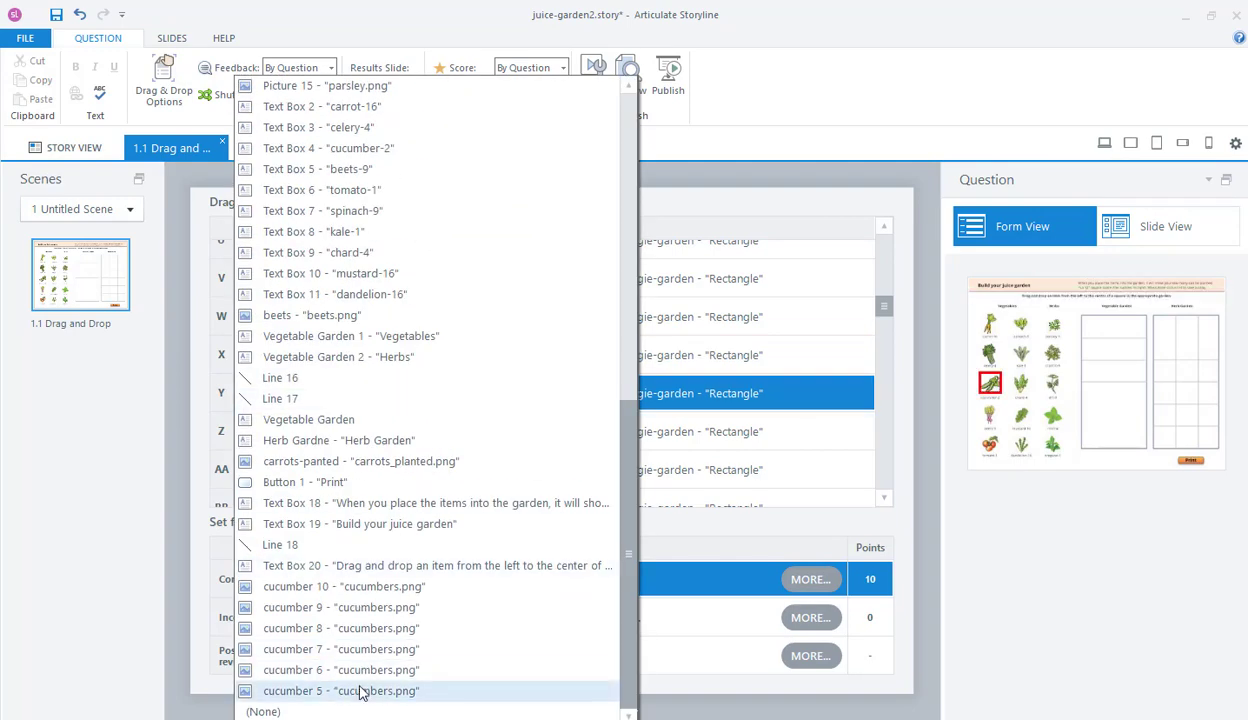
pyautogui.click(362, 691)
pyautogui.click(362, 435)
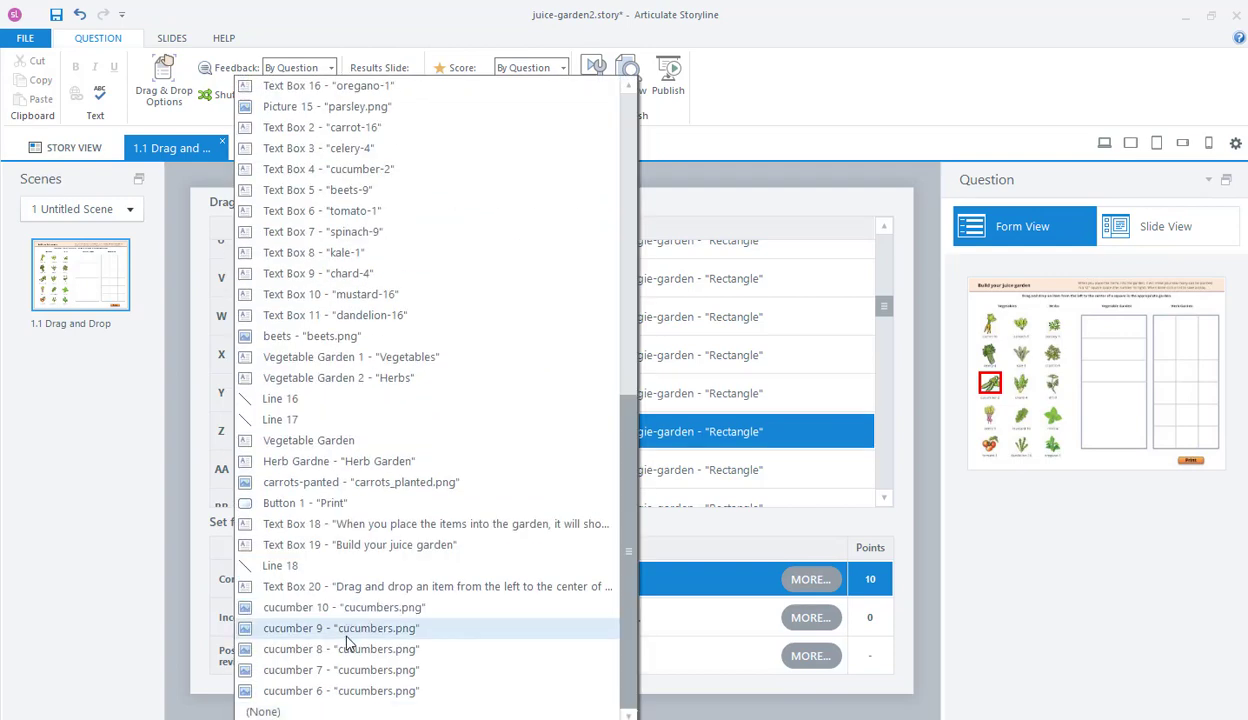
pyautogui.click(341, 691)
pyautogui.click(358, 466)
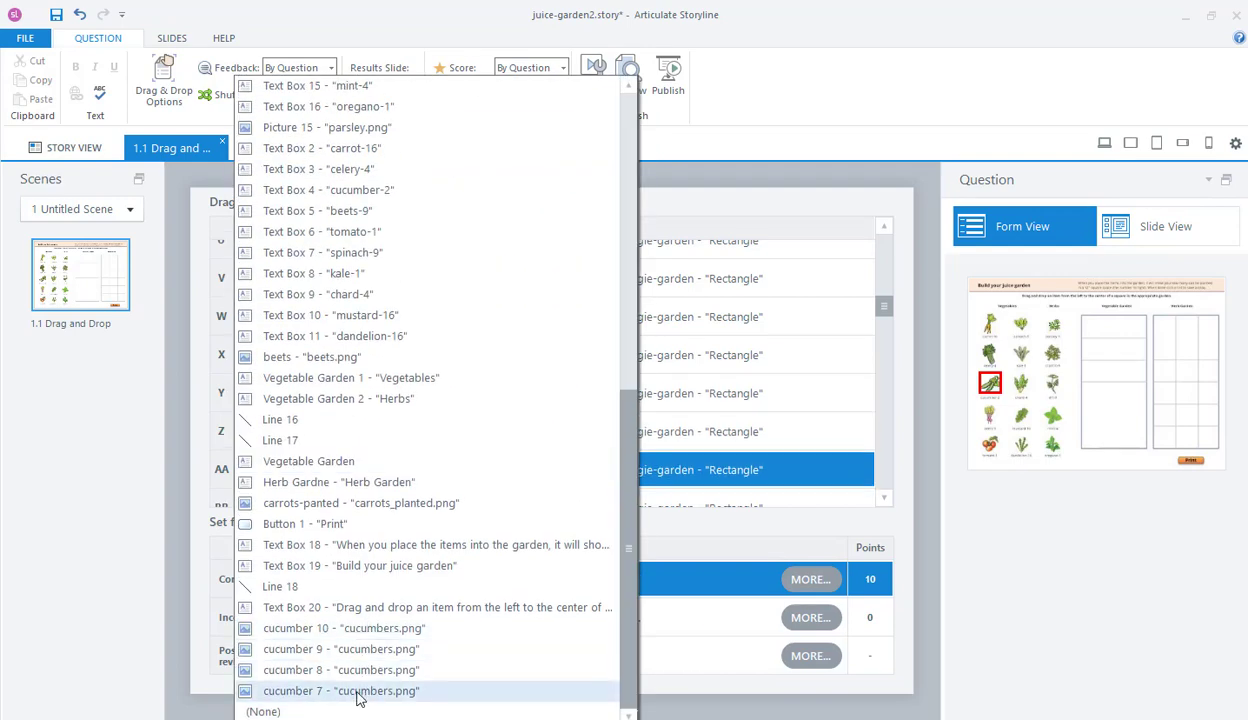
pyautogui.click(358, 694)
# Assign cucumber 8 and cucumber 9 as the drag items in rows BB and CC.
pyautogui.moveTo(886, 306); pyautogui.dragTo(885, 325)
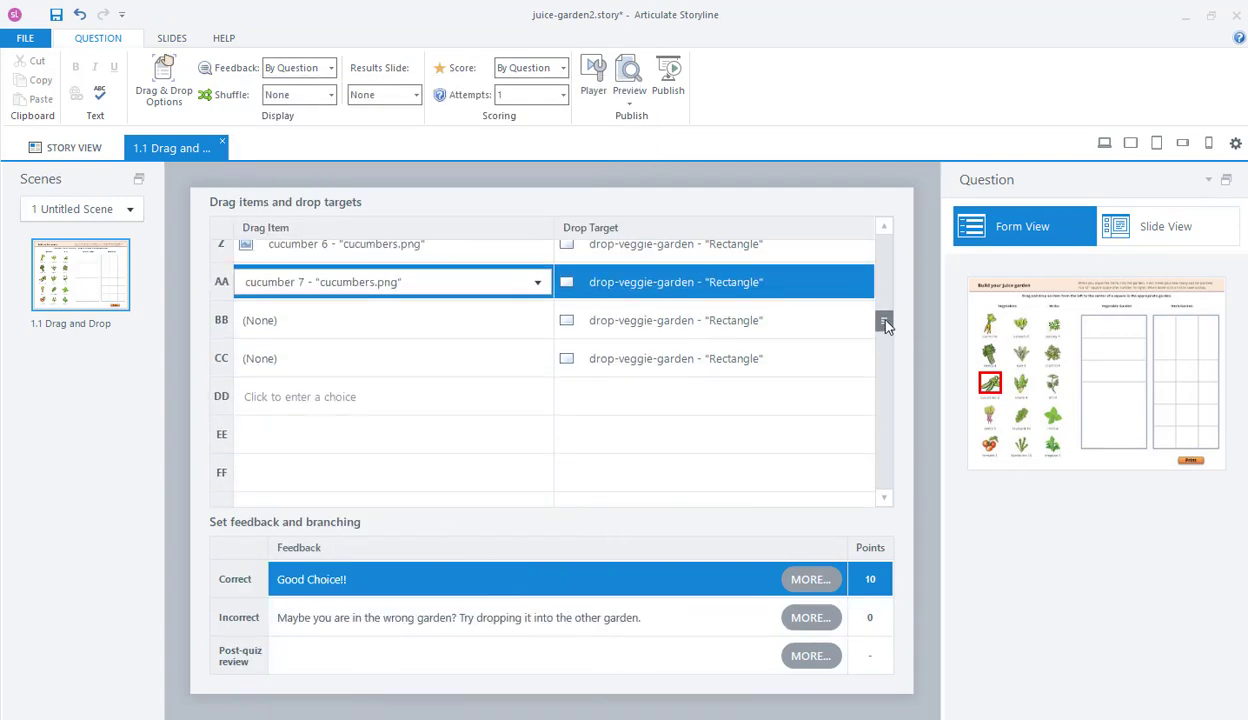
pyautogui.click(427, 320)
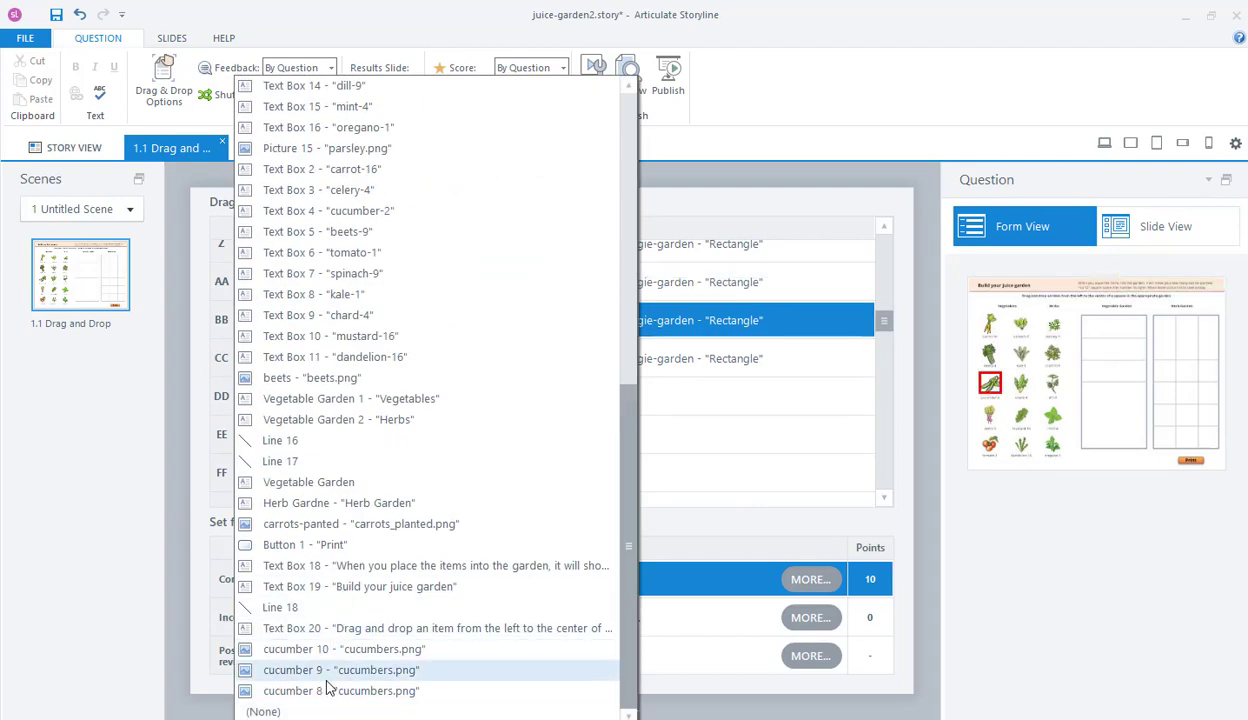
pyautogui.click(330, 694)
pyautogui.click(396, 360)
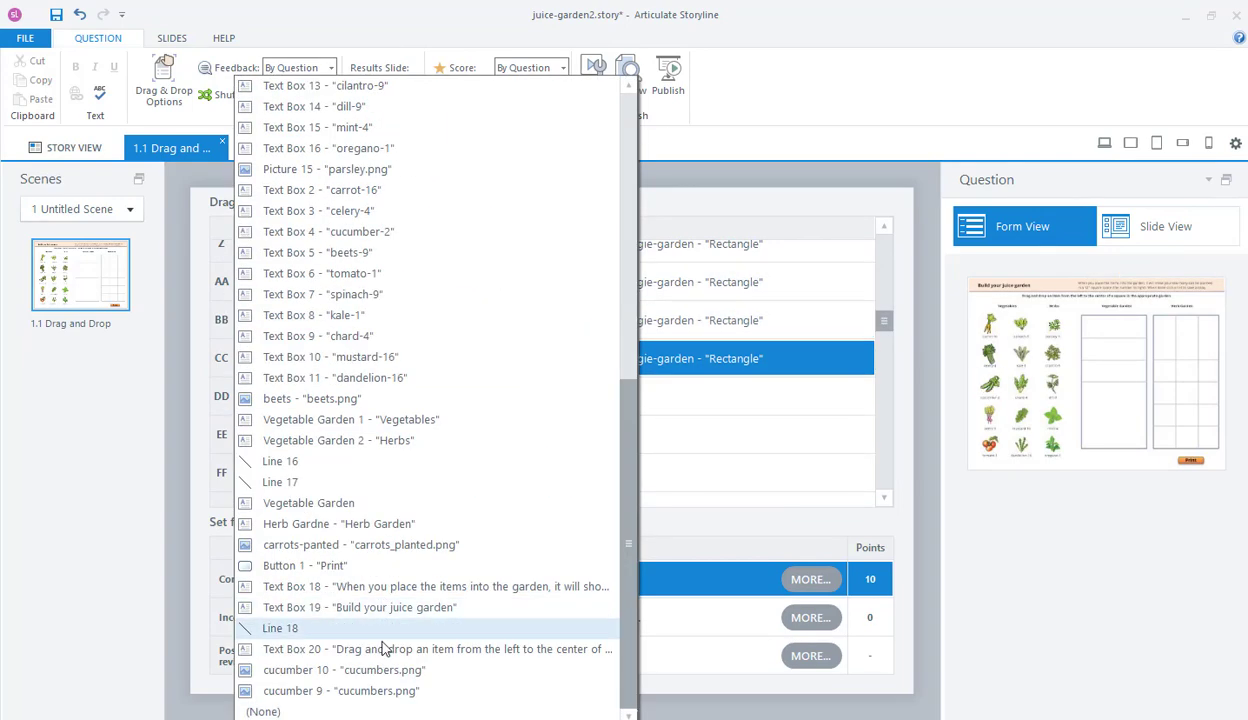
pyautogui.click(390, 692)
# Add cucumber 10 as the drag item in row DD with drop-veggie-garden as its drop target.
pyautogui.click(400, 398)
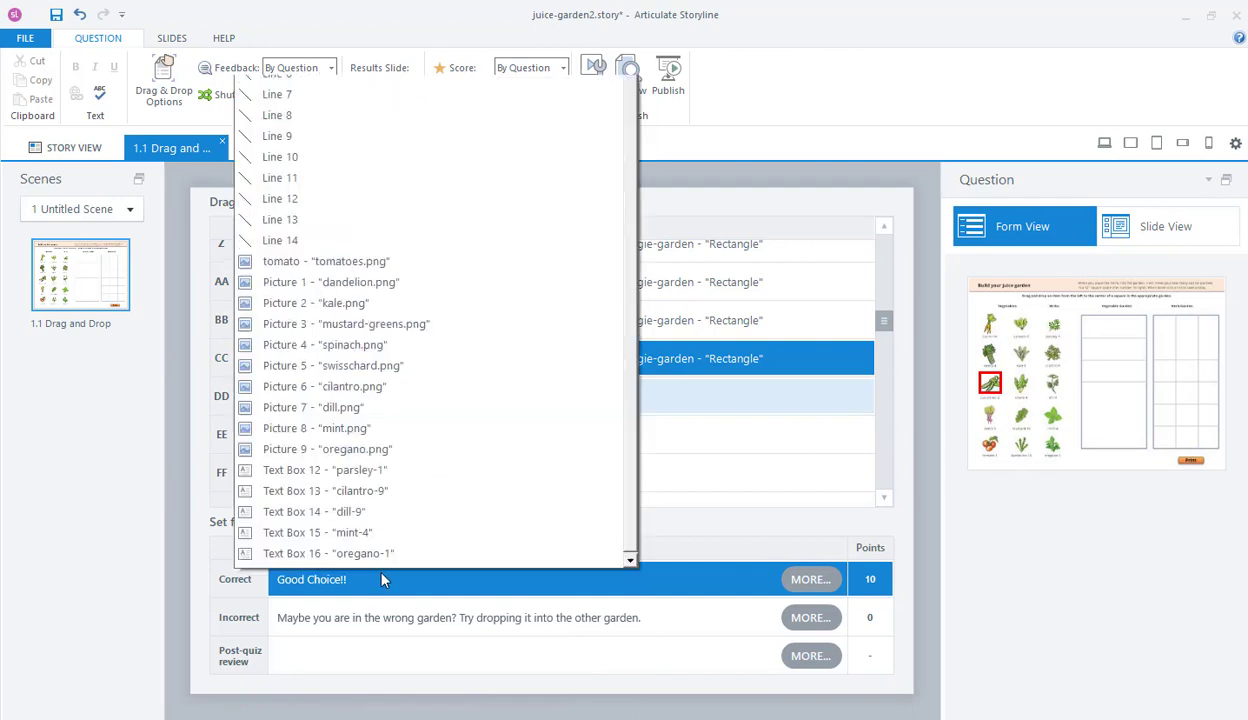
pyautogui.scroll(-6, 450, 505)
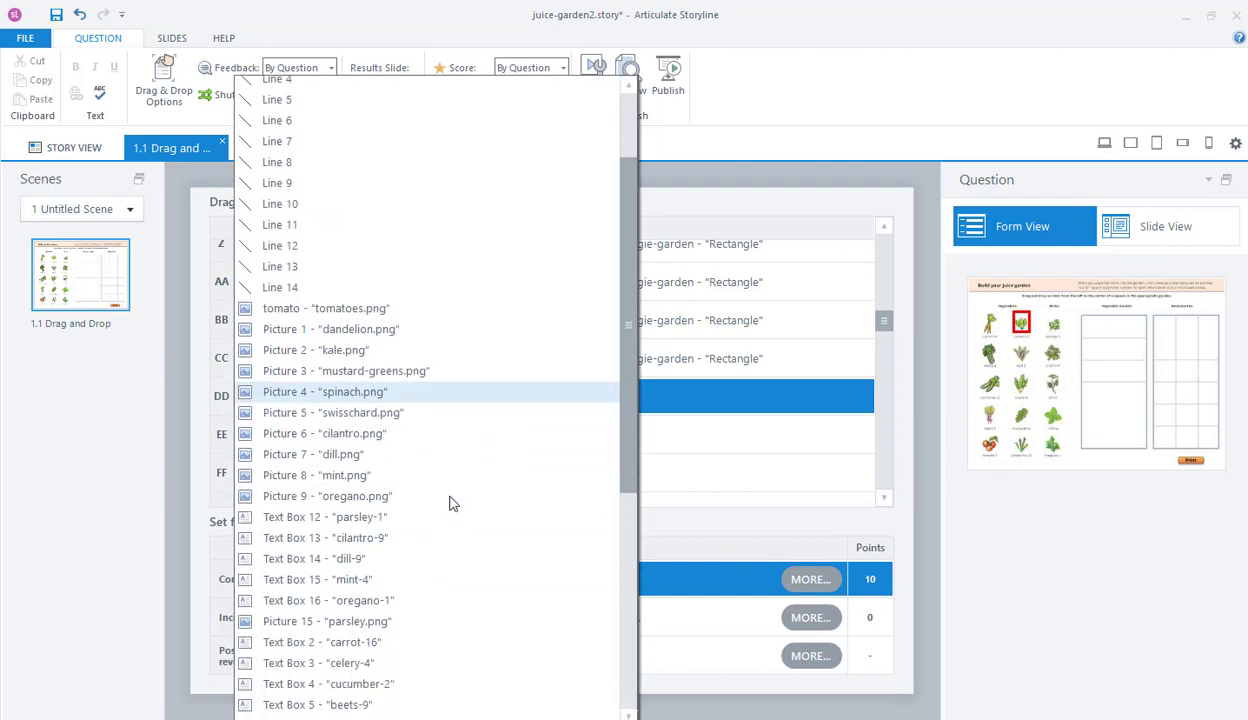
pyautogui.scroll(-3, 450, 509)
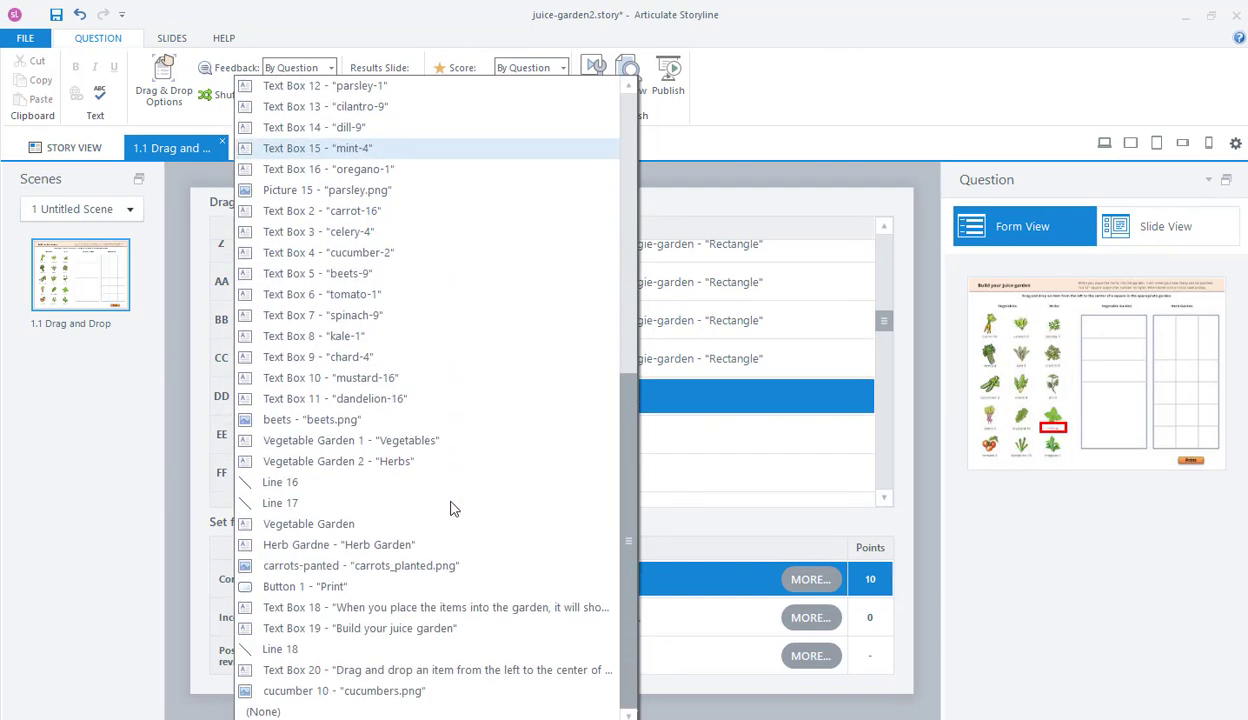
pyautogui.click(372, 690)
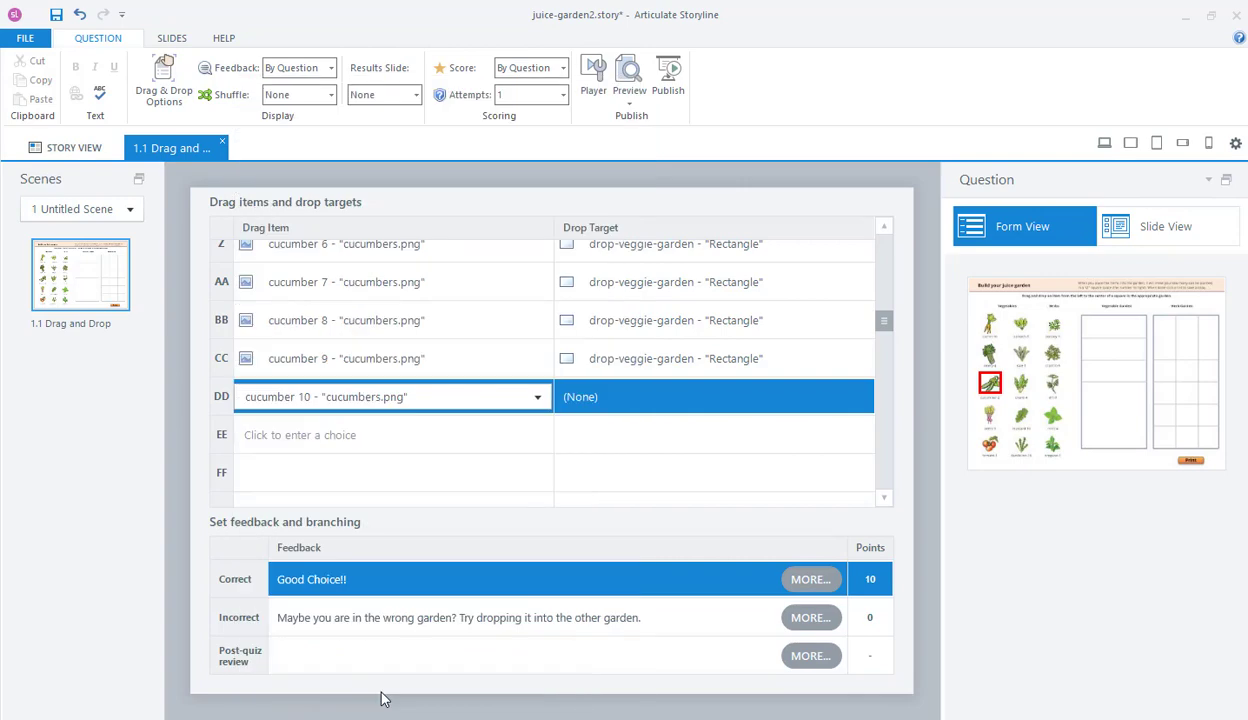
pyautogui.click(645, 395)
pyautogui.moveTo(948, 400); pyautogui.dragTo(947, 98)
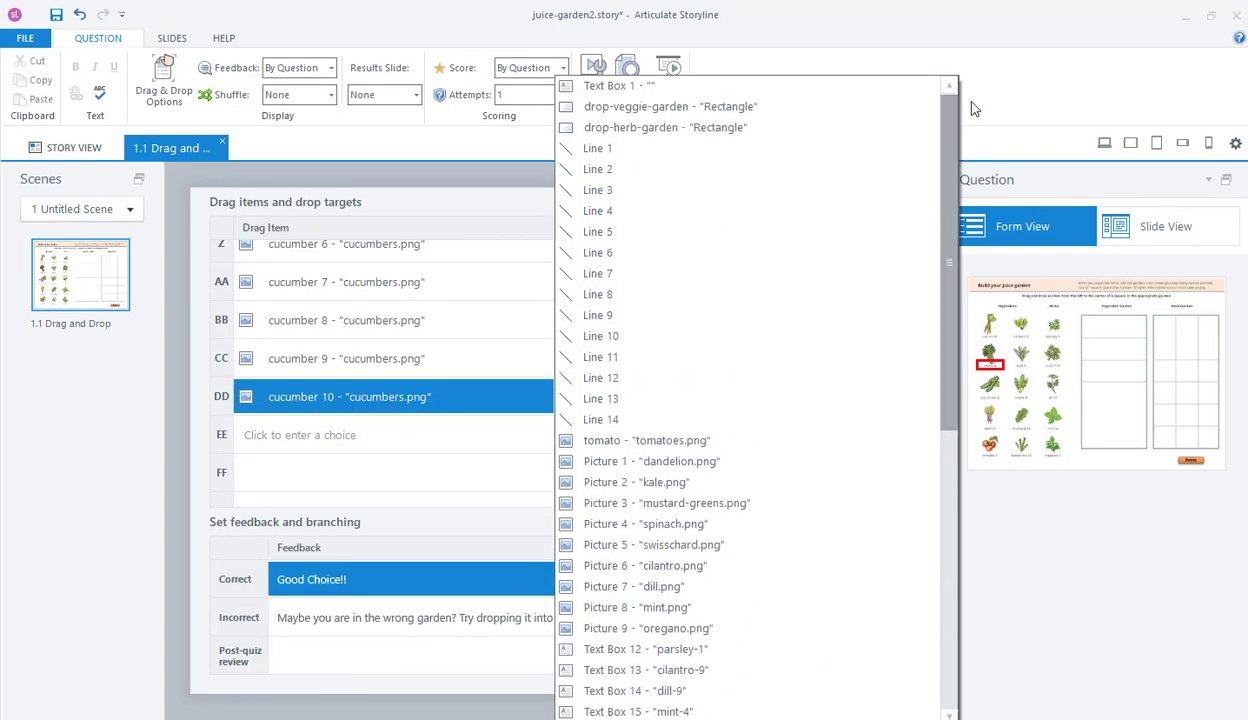
pyautogui.click(643, 107)
pyautogui.click(624, 437)
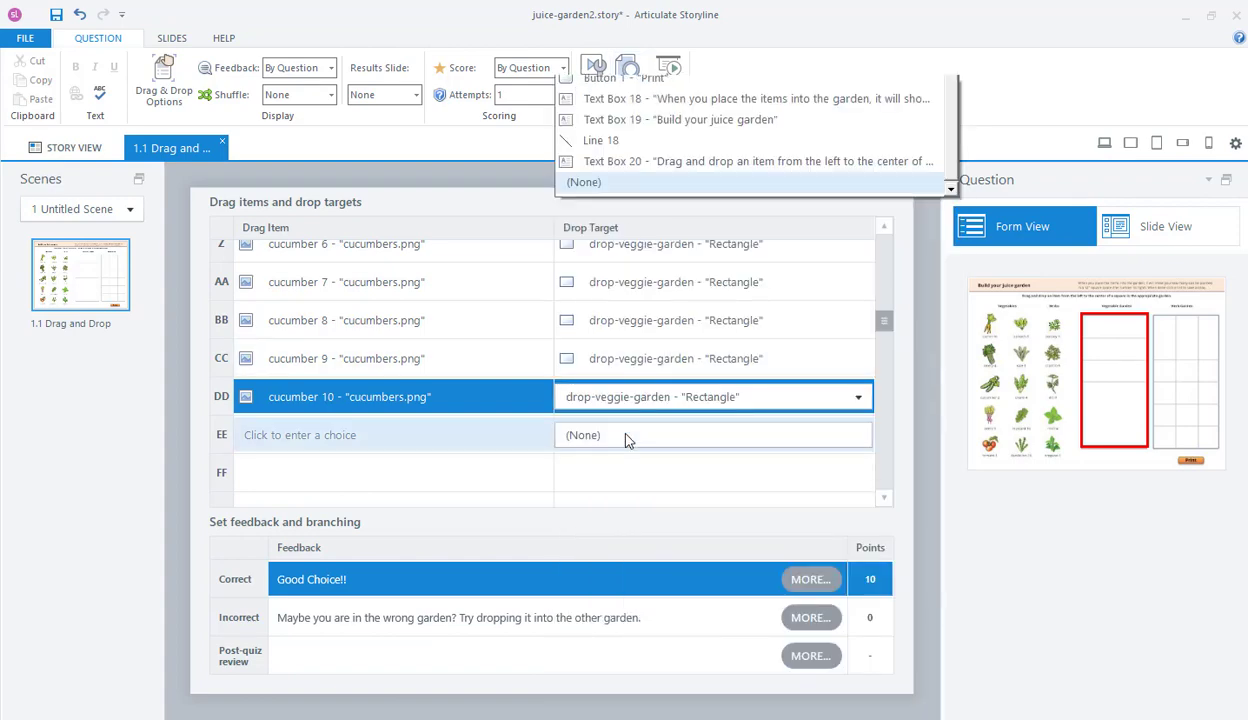
pyautogui.click(395, 443)
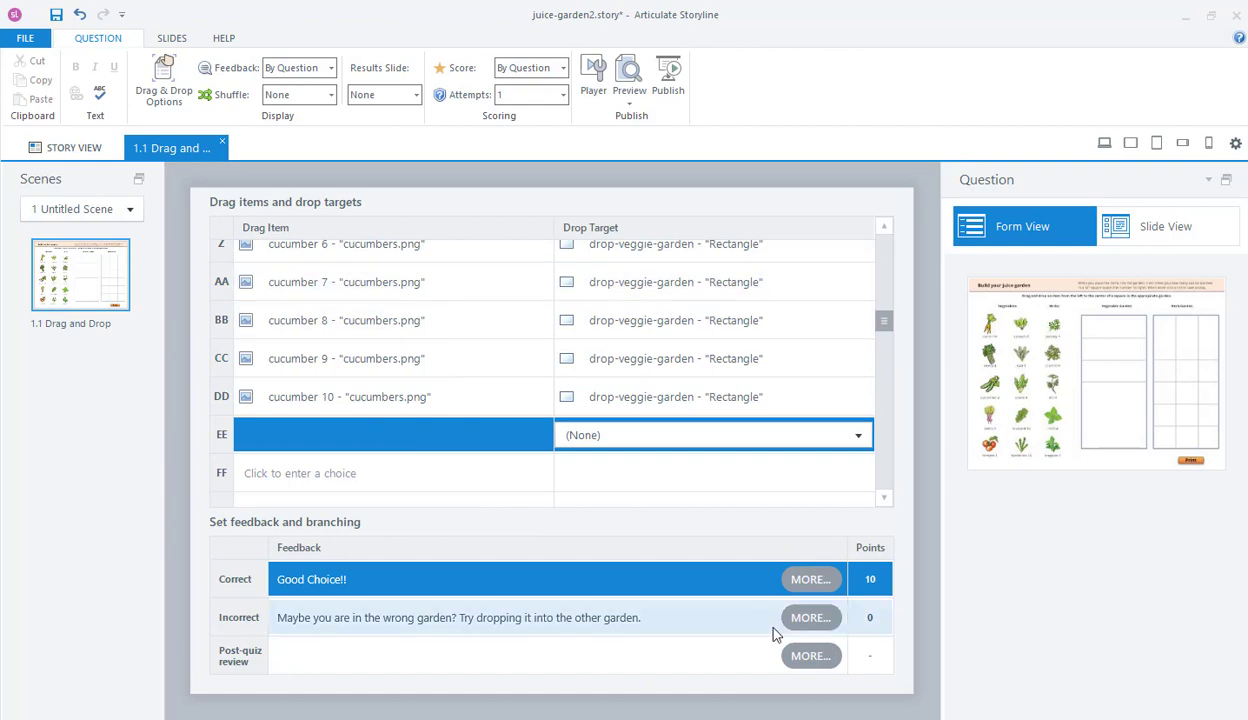
# Save the juice-garden2 project with the new cucumber drag items.
pyautogui.click(27, 40)
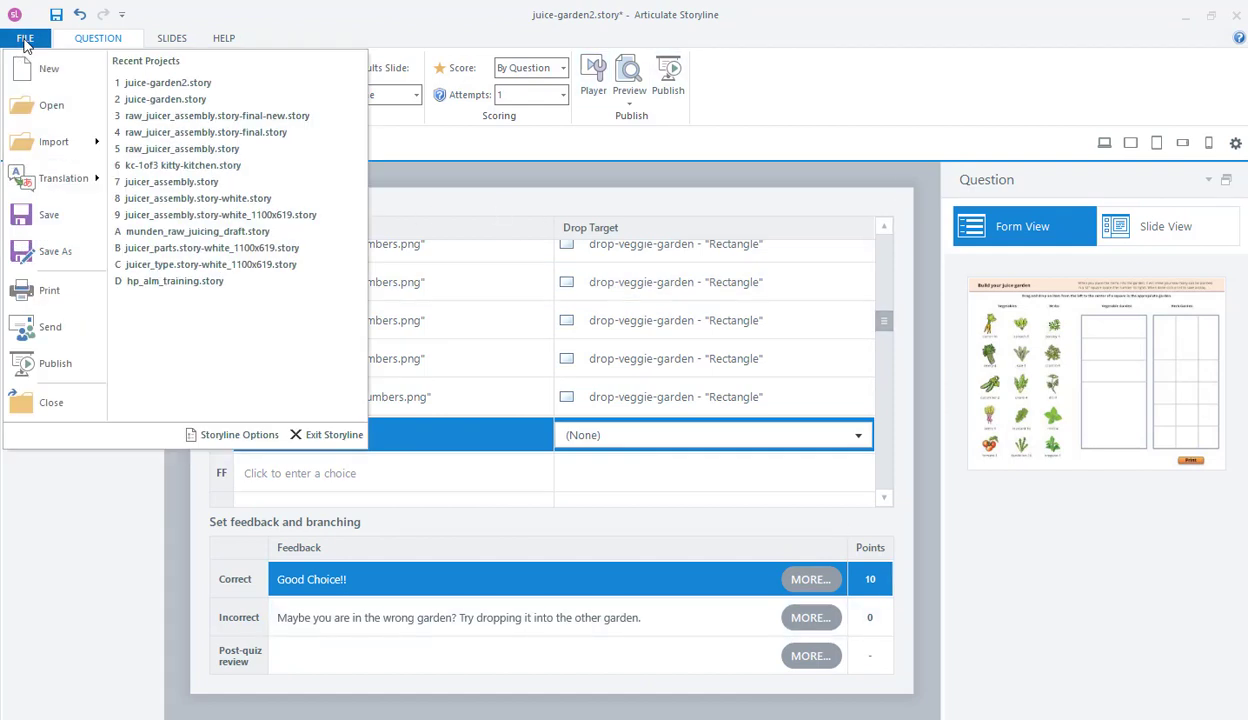
pyautogui.click(49, 216)
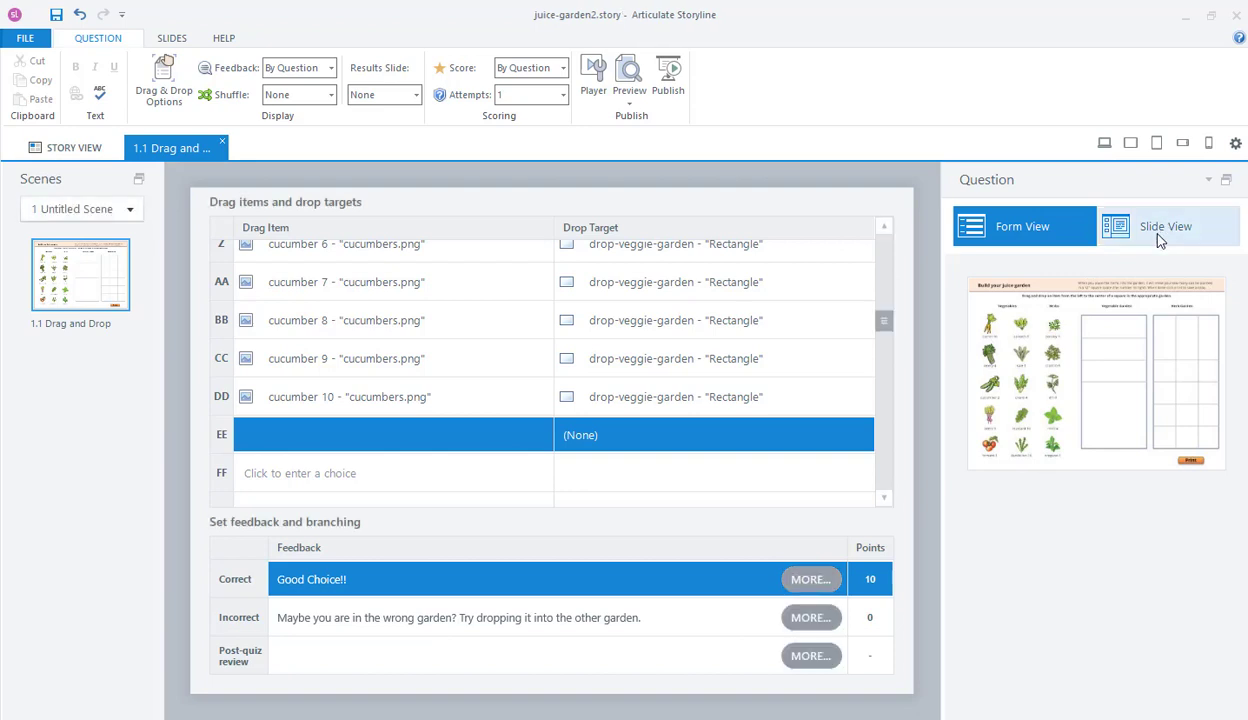
# Return to the question's slide view with the timeline docked below the slide, and start a preview.
pyautogui.click(1158, 238)
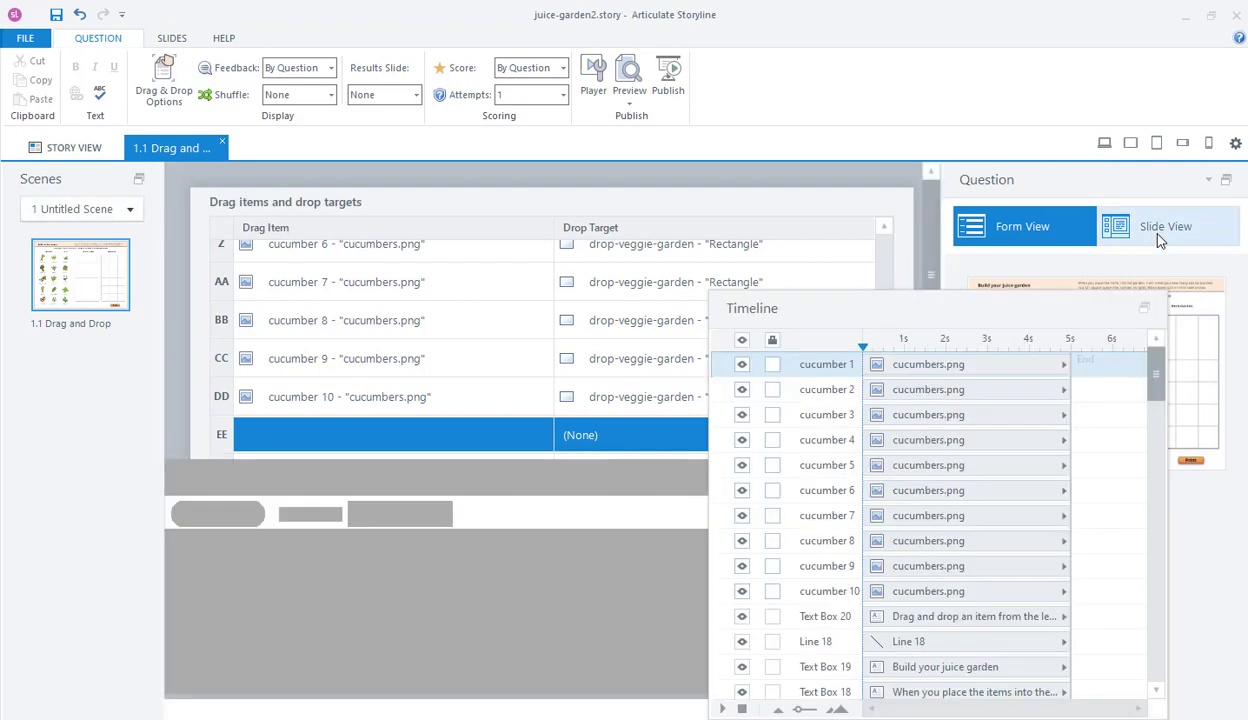
pyautogui.click(1142, 310)
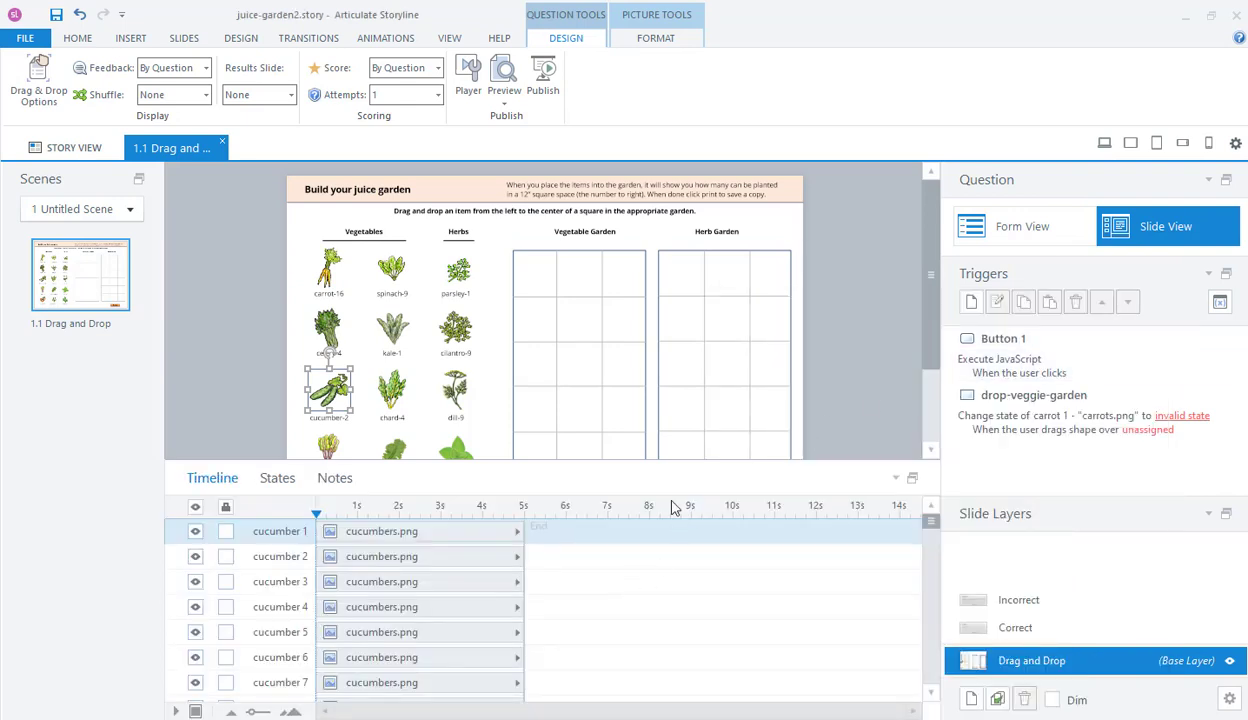
pyautogui.click(75, 42)
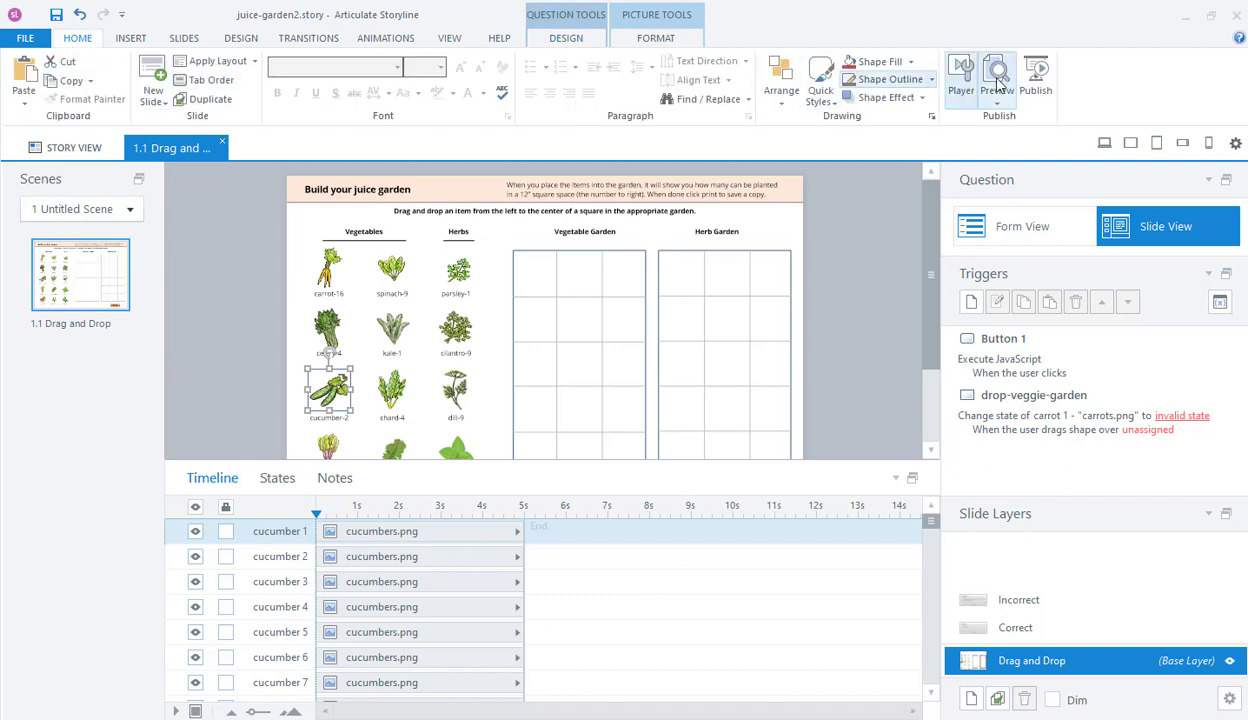
pyautogui.click(995, 80)
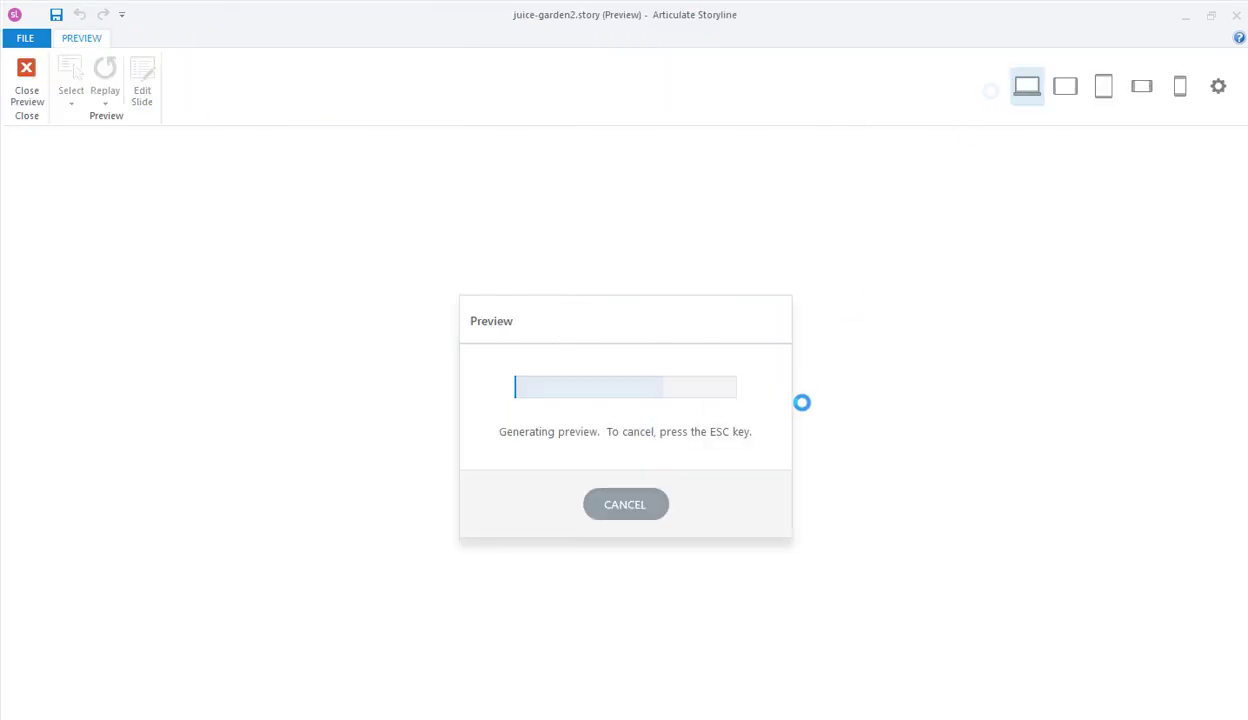